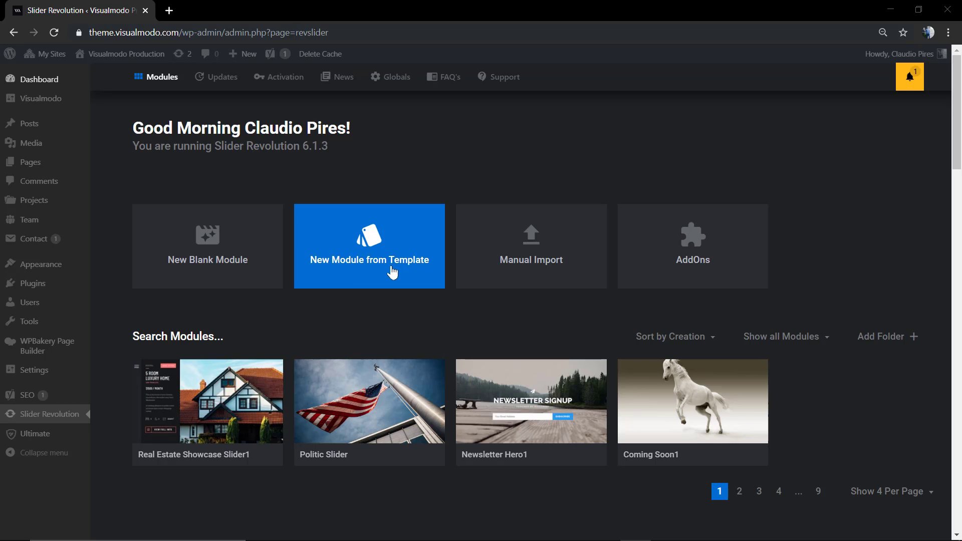
Open the manual module import dialog and close it without importing anything
{"action": "left_click", "coordinate": [513, 266]}
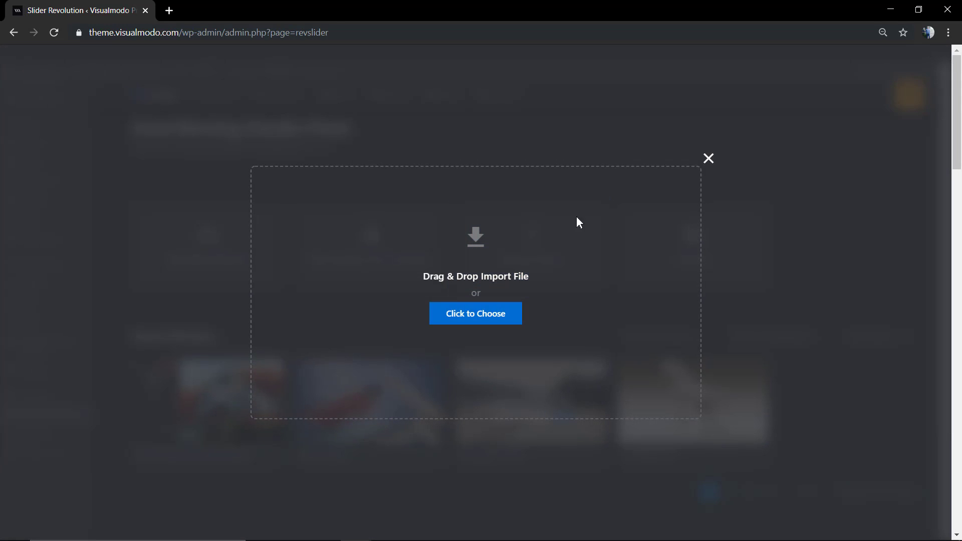
{"action": "left_click", "coordinate": [706, 159]}
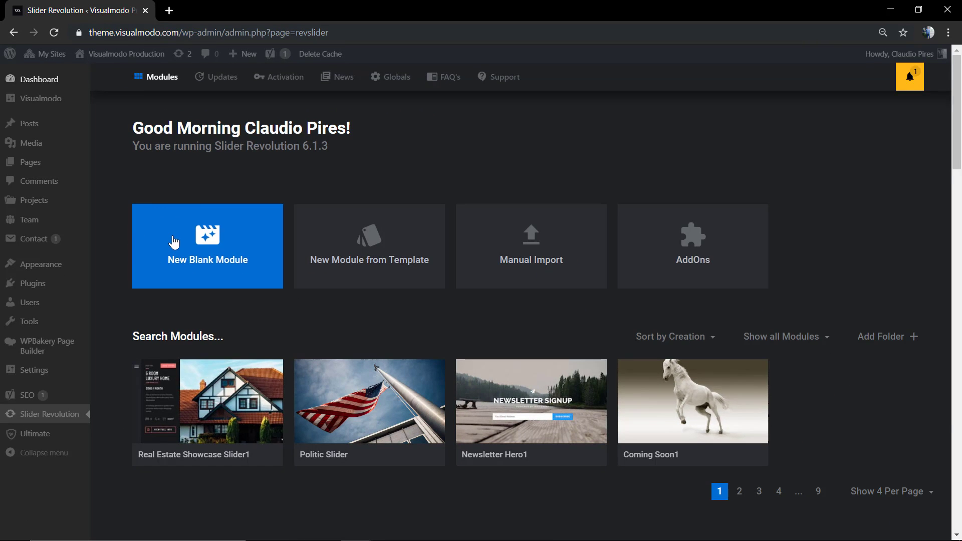
Create a blank Slider module with Full-Width layout and Intelligent Inheriting resizing, and open the editor
{"action": "left_click", "coordinate": [174, 242]}
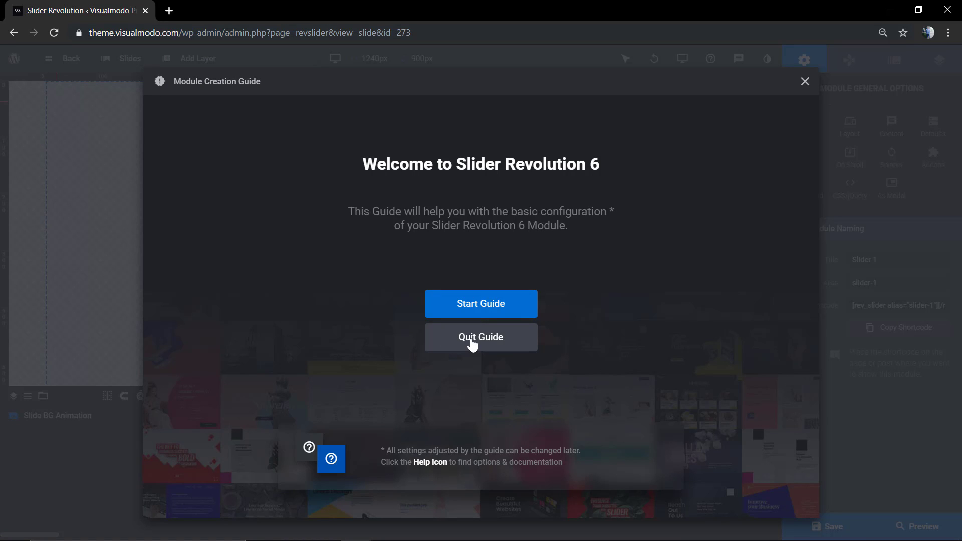
{"action": "left_click", "coordinate": [474, 304]}
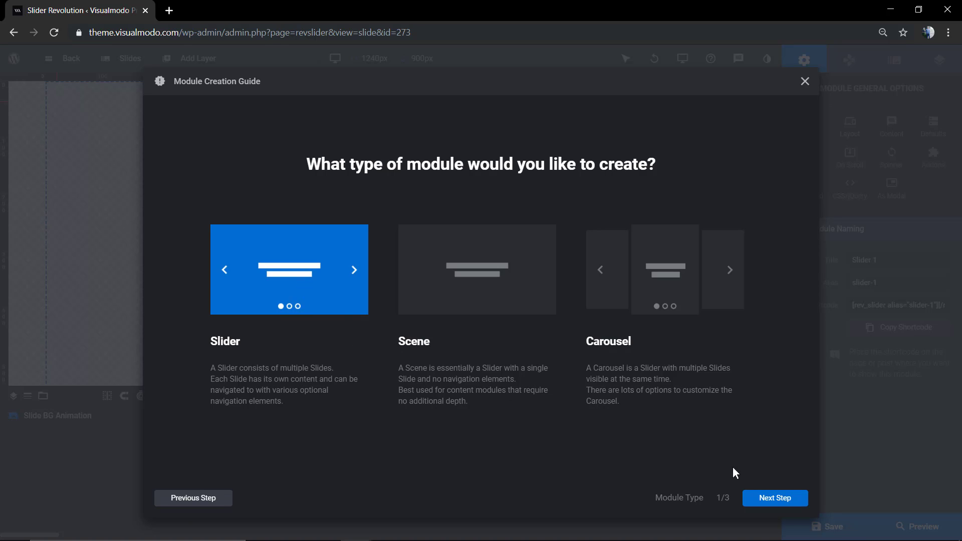
{"action": "left_click", "coordinate": [776, 498]}
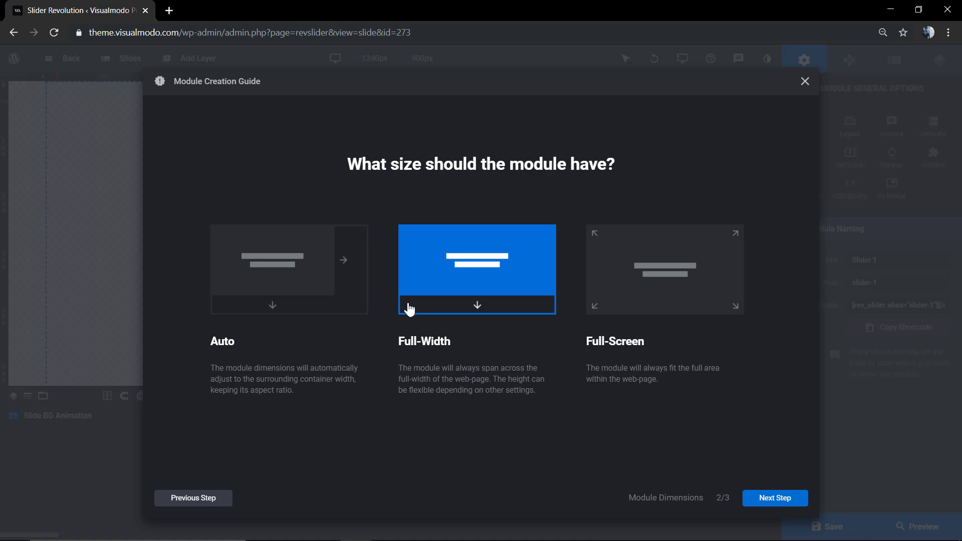
{"action": "left_click", "coordinate": [787, 505]}
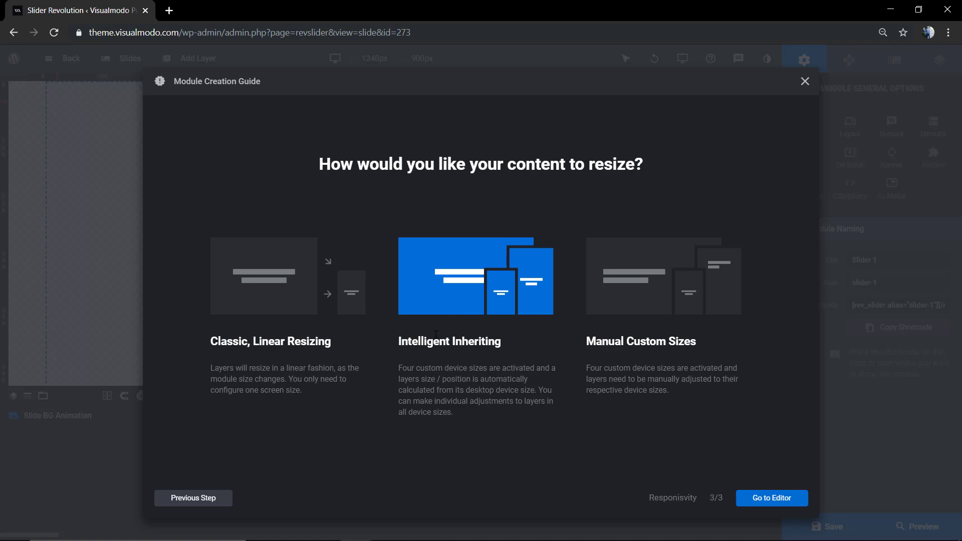
{"action": "left_click", "coordinate": [323, 288]}
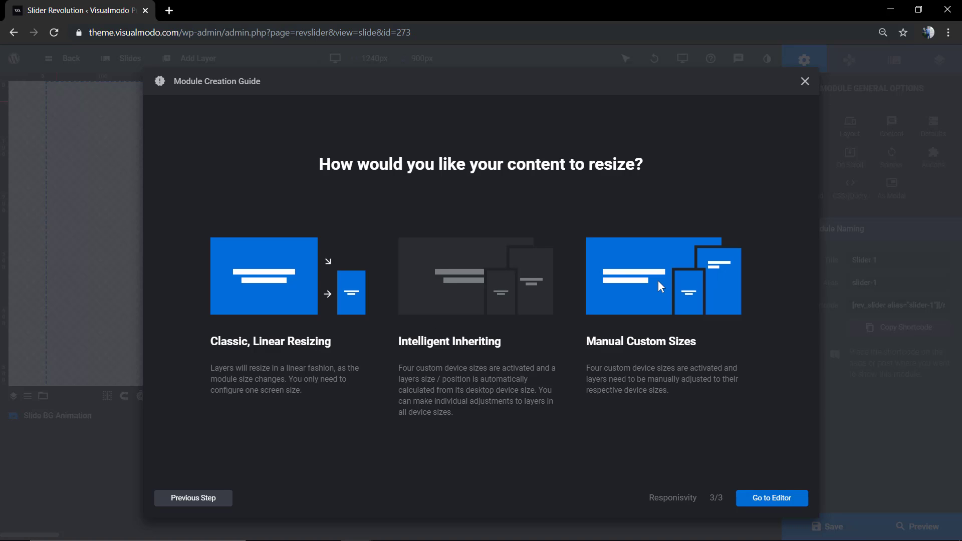
{"action": "left_click", "coordinate": [499, 275]}
{"action": "left_click", "coordinate": [770, 499]}
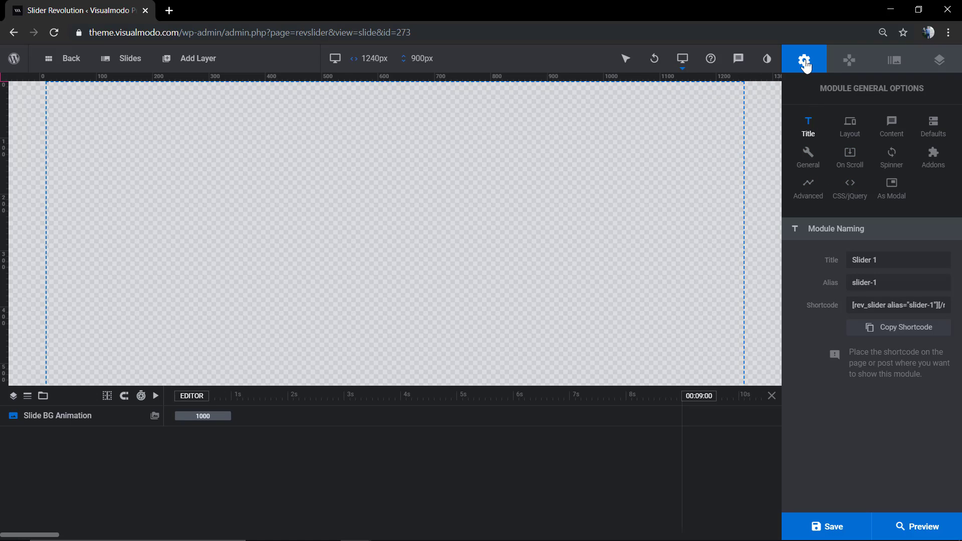
Change the title from 'Slider 1' to 'Learn' and the alias to 'learn', then save
{"action": "left_click", "coordinate": [849, 129]}
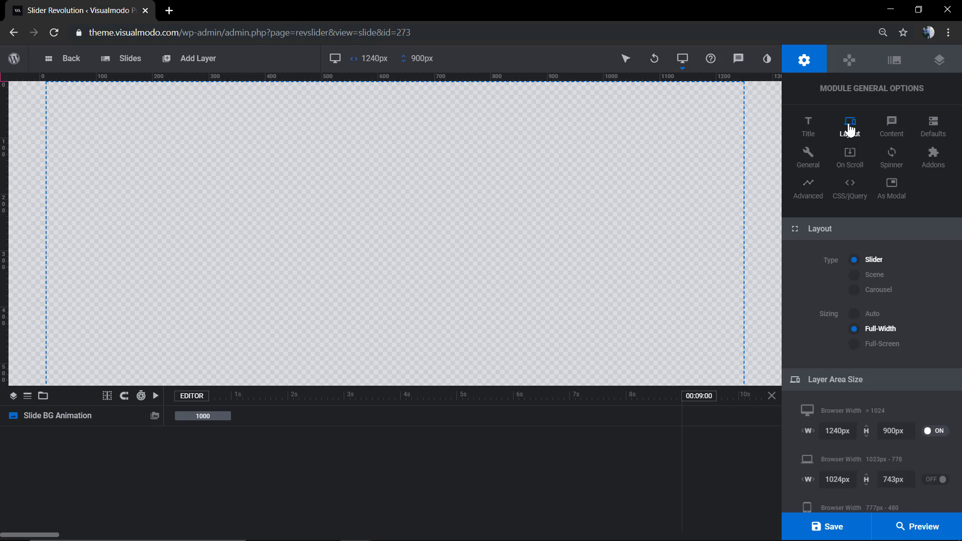
{"action": "left_click", "coordinate": [807, 127]}
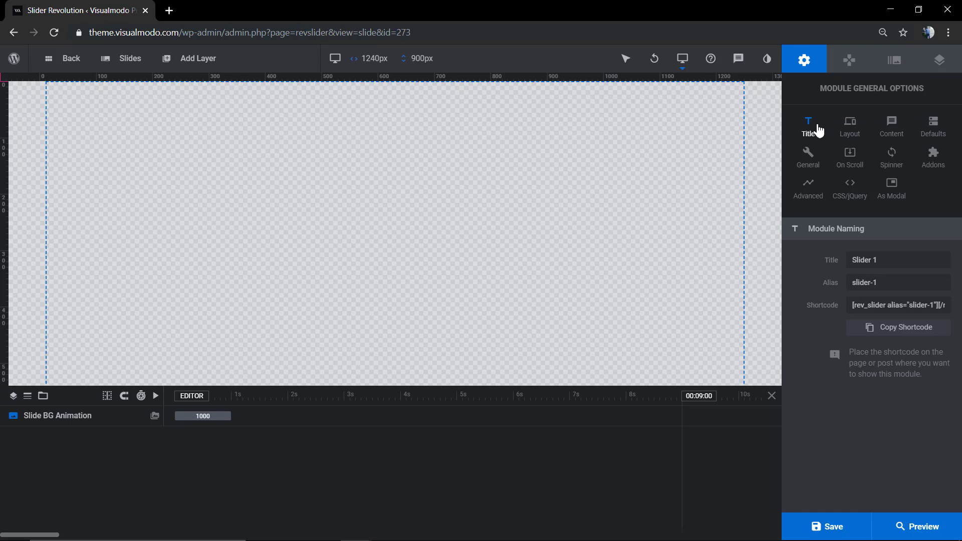
{"action": "triple_click", "coordinate": [868, 260]}
{"action": "type", "text": "Learn"}
{"action": "triple_click", "coordinate": [888, 279]}
{"action": "type", "text": "learn"}
{"action": "left_click", "coordinate": [805, 290]}
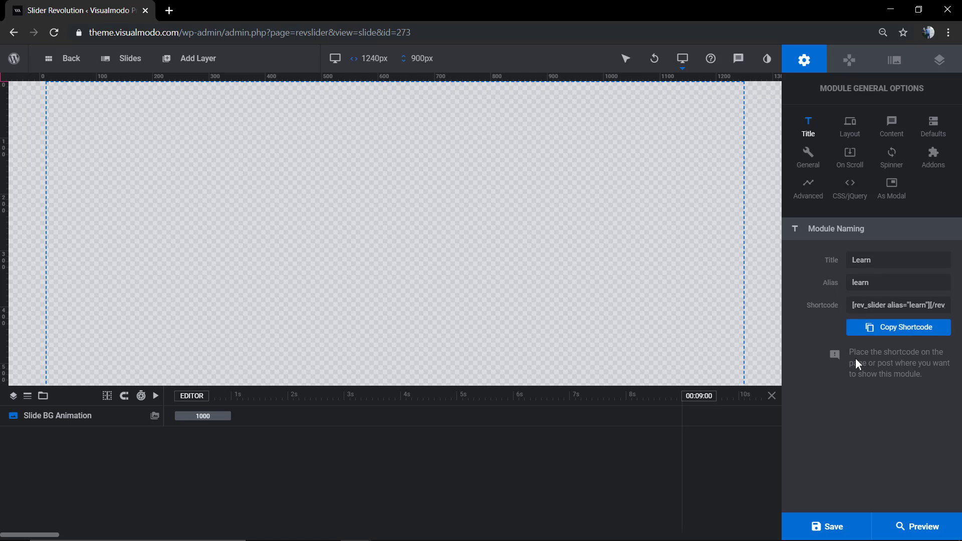
{"action": "left_click", "coordinate": [851, 528]}
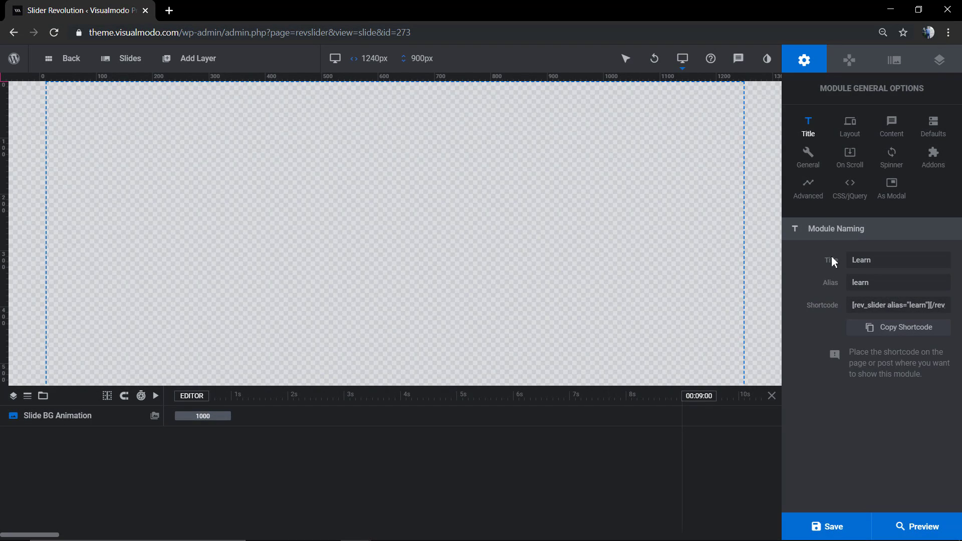
Review the Layer Area Size, Advanced Settings and Module Background, then show the Content source options
{"action": "left_click", "coordinate": [850, 131]}
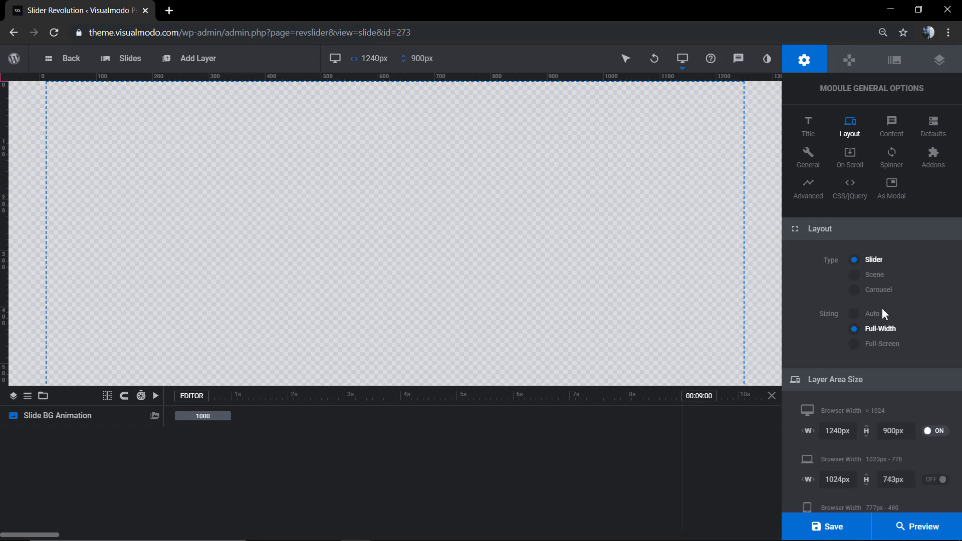
{"action": "scroll", "coordinate": [865, 383], "scroll_direction": "down", "scroll_amount": 2}
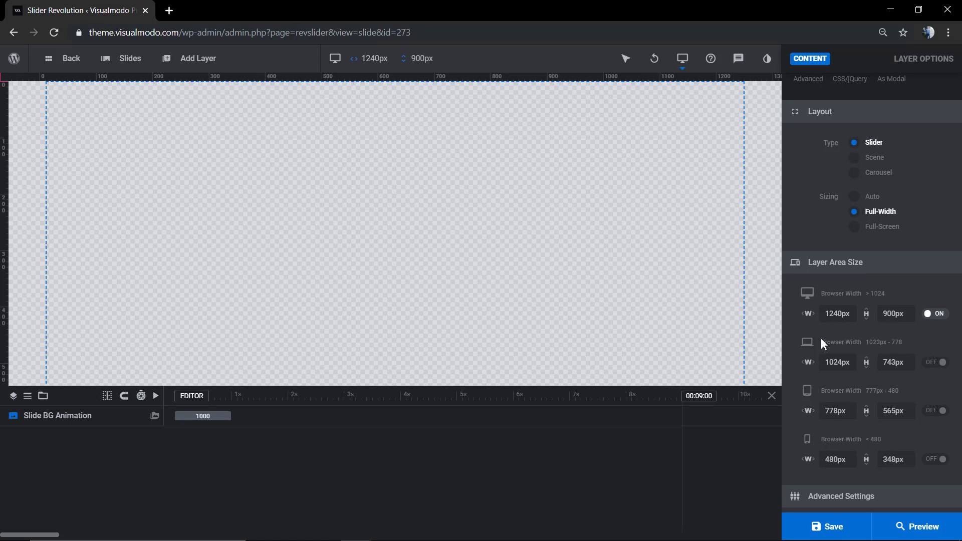
{"action": "scroll", "coordinate": [854, 415], "scroll_direction": "down", "scroll_amount": 4}
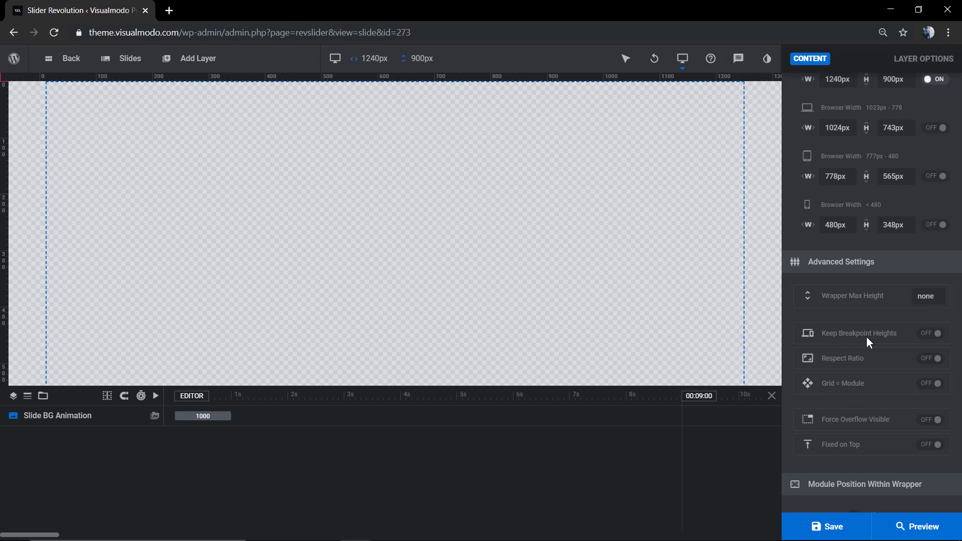
{"action": "scroll", "coordinate": [866, 336], "scroll_direction": "down", "scroll_amount": 5}
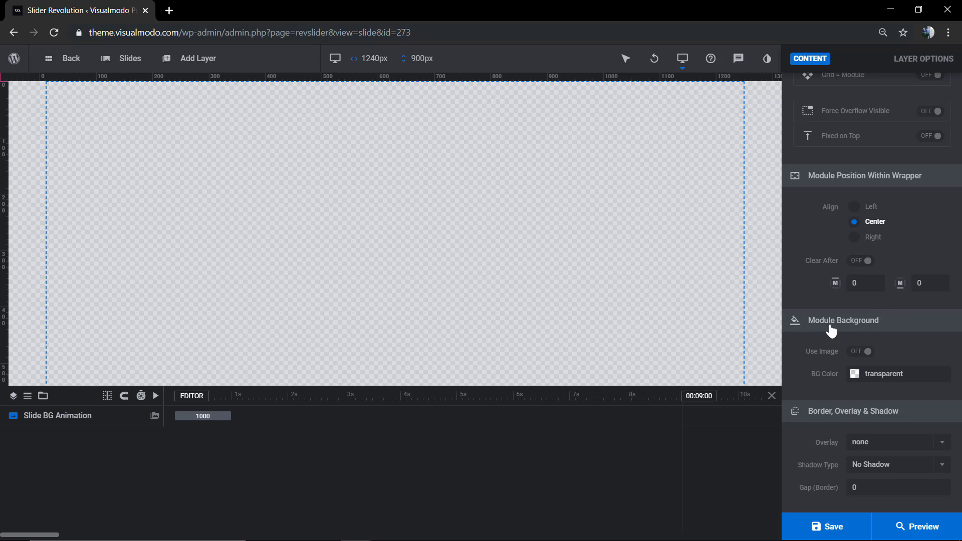
{"action": "scroll", "coordinate": [841, 429], "scroll_direction": "up", "scroll_amount": 5}
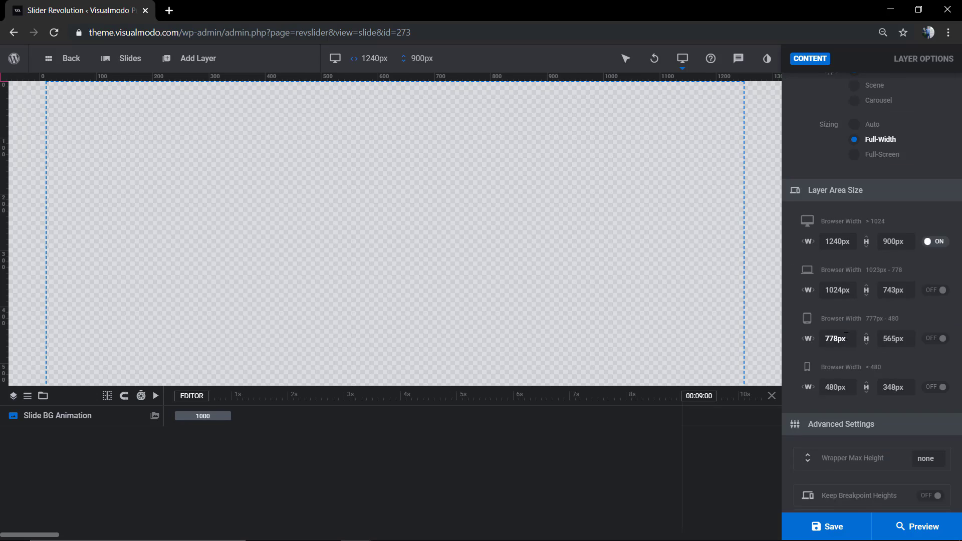
{"action": "left_click", "coordinate": [897, 128]}
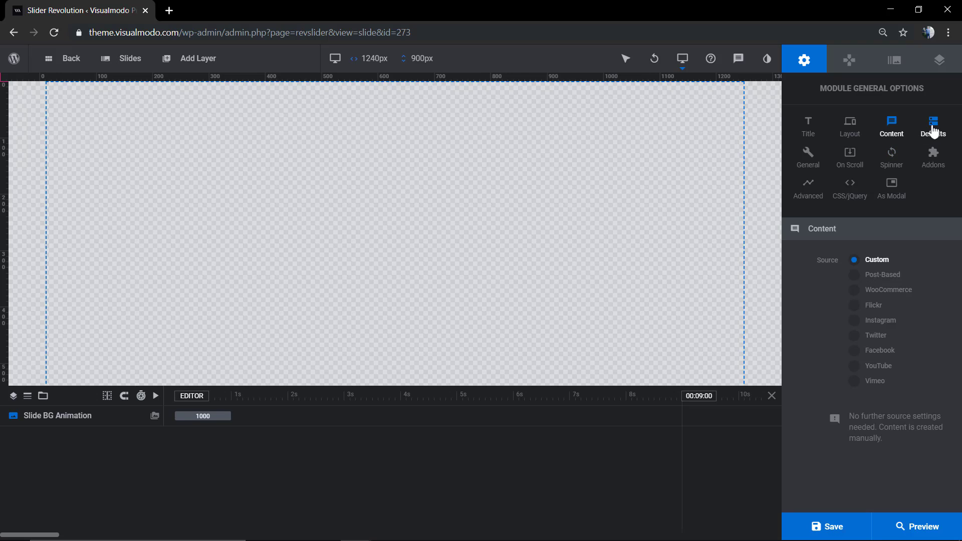
Look over the Defaults, General, On Scroll and Navigation settings, ending on the slide's Background options
{"action": "left_click", "coordinate": [933, 131]}
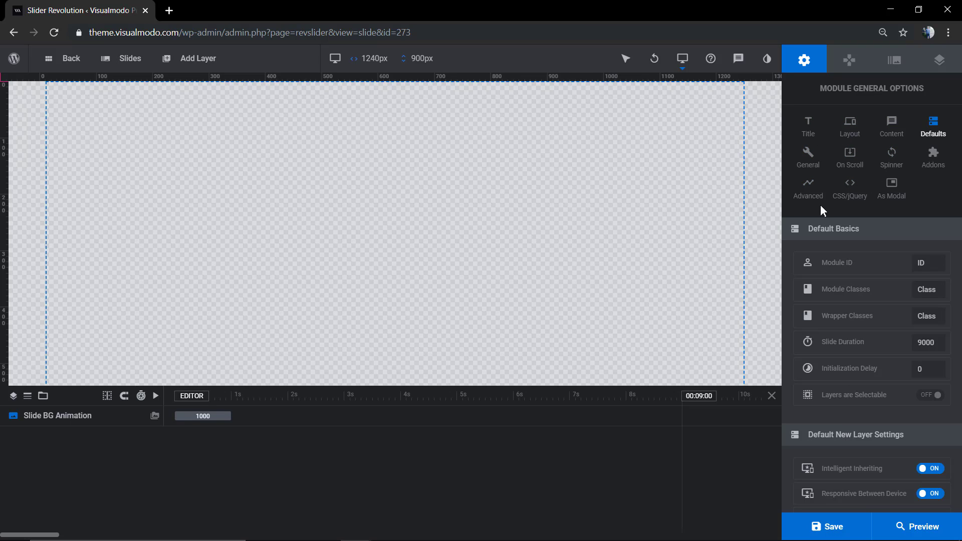
{"action": "left_click", "coordinate": [804, 159]}
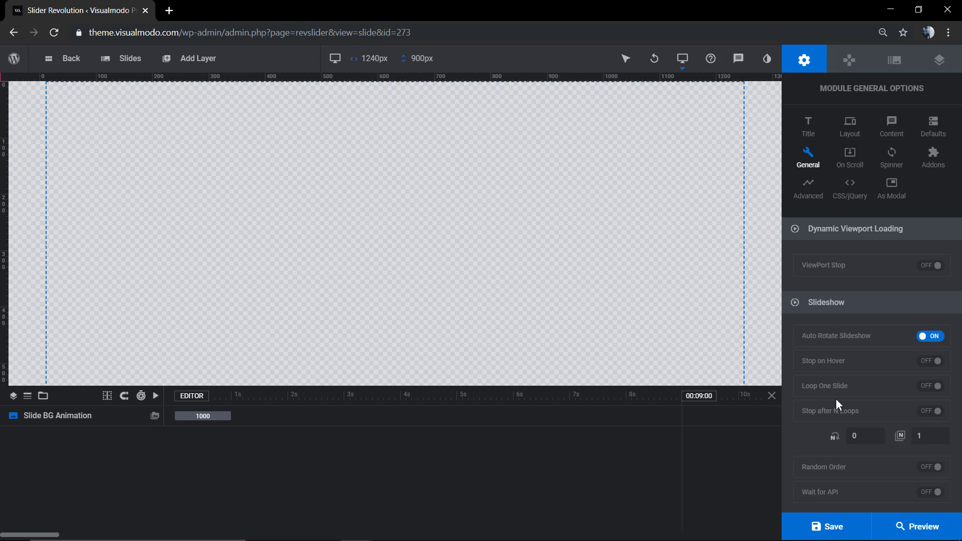
{"action": "left_click", "coordinate": [856, 172]}
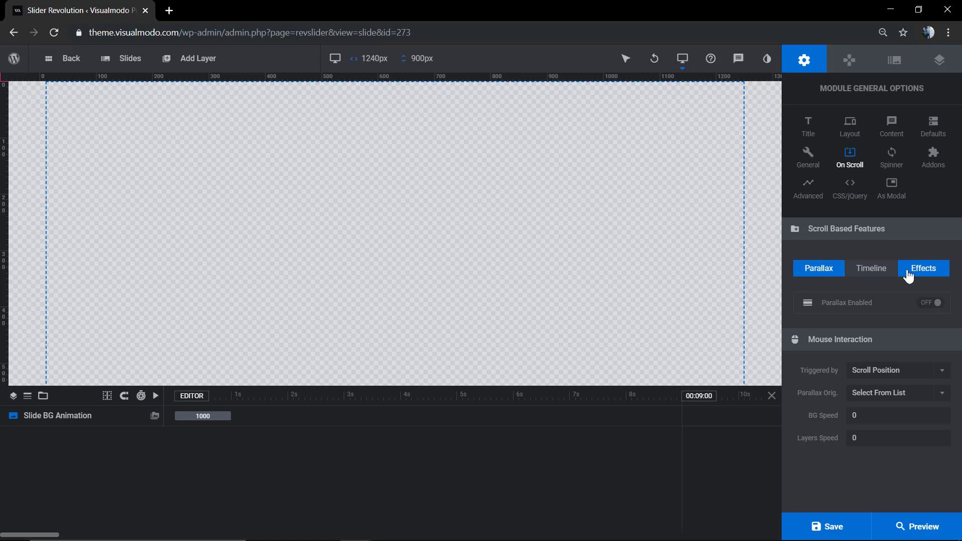
{"action": "left_click", "coordinate": [847, 61]}
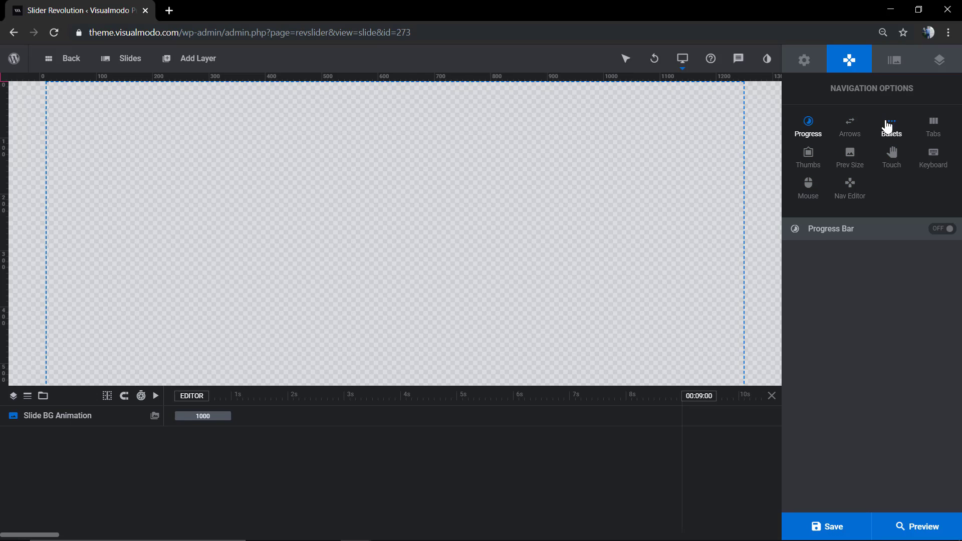
{"action": "left_click", "coordinate": [892, 57]}
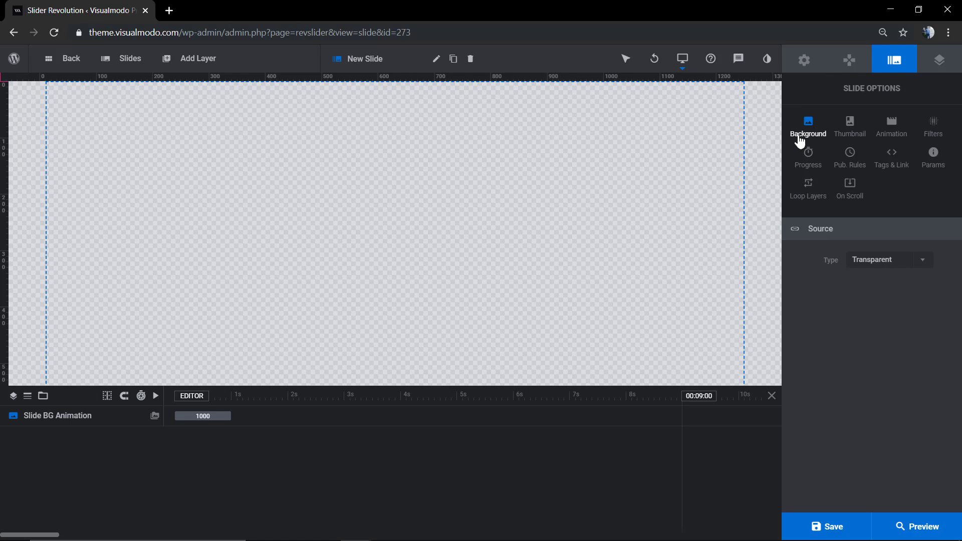
Set the slide background source to Image using the weightlifter photo fitnees-club-1.jpg
{"action": "left_click", "coordinate": [864, 261]}
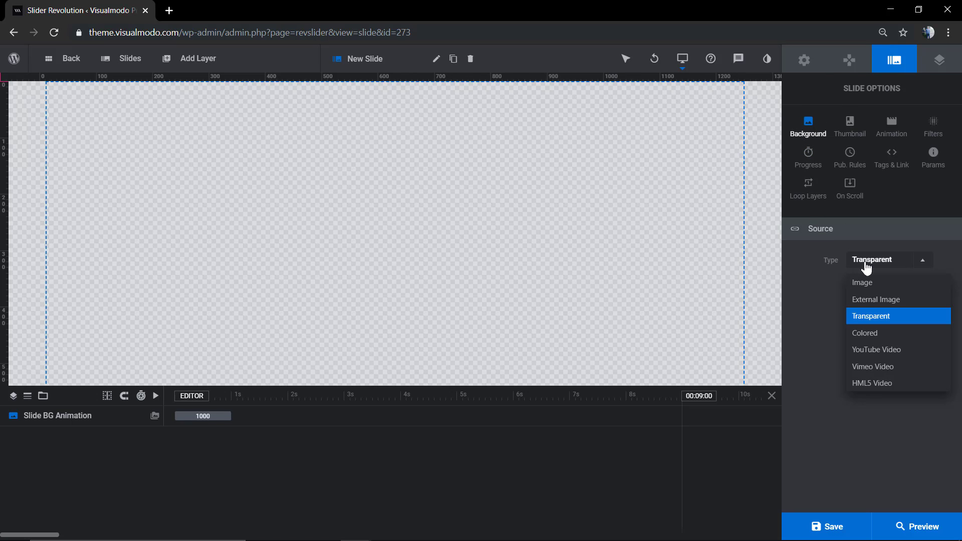
{"action": "left_click", "coordinate": [899, 283]}
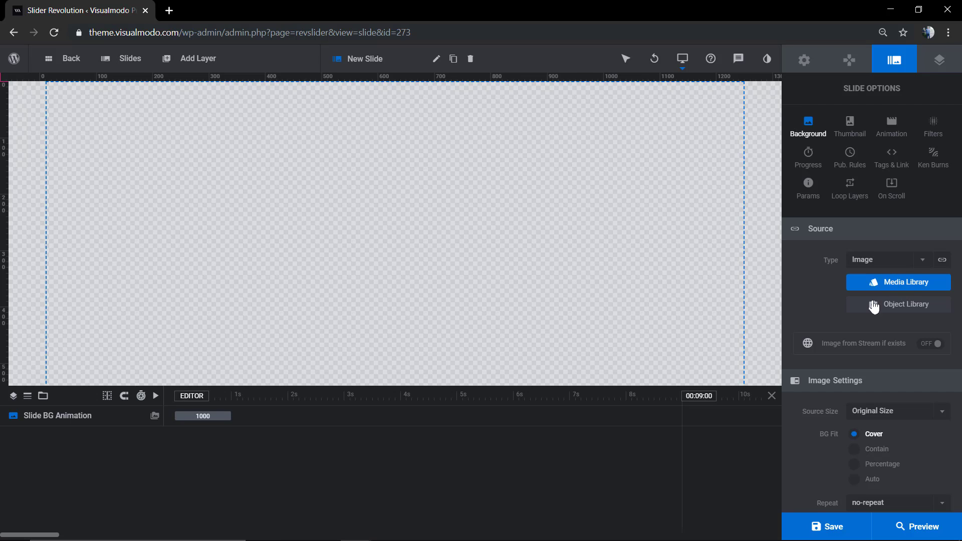
{"action": "left_click", "coordinate": [899, 285]}
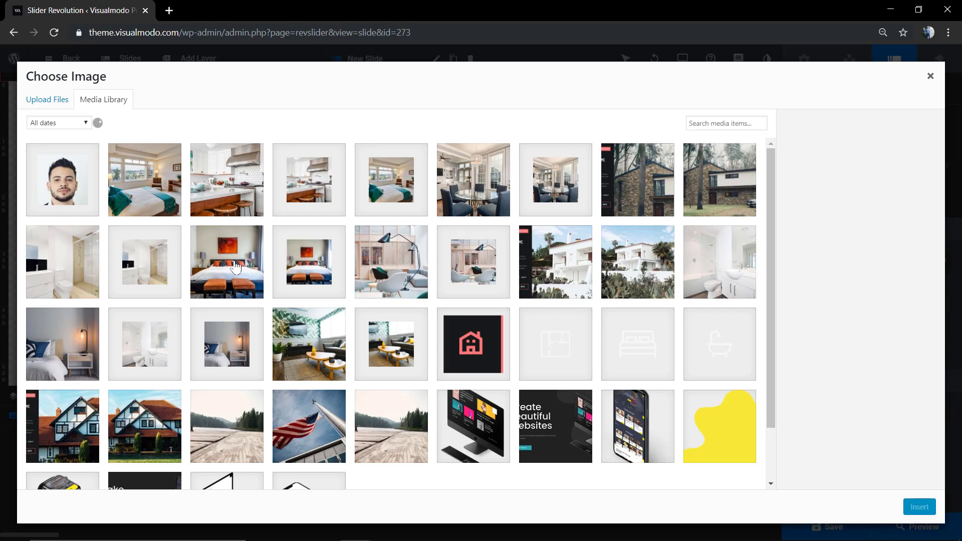
{"action": "scroll", "coordinate": [235, 267], "scroll_direction": "down", "scroll_amount": 6}
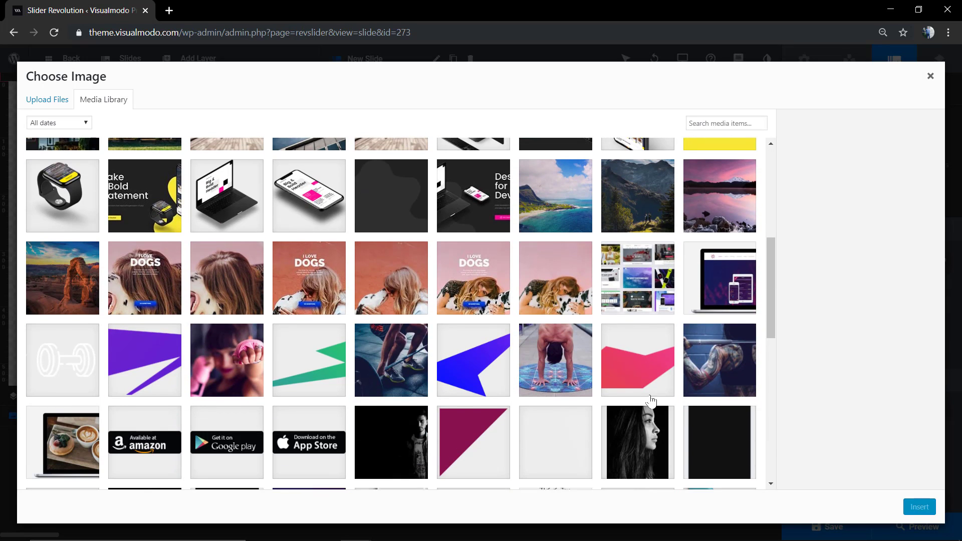
{"action": "left_click", "coordinate": [701, 366]}
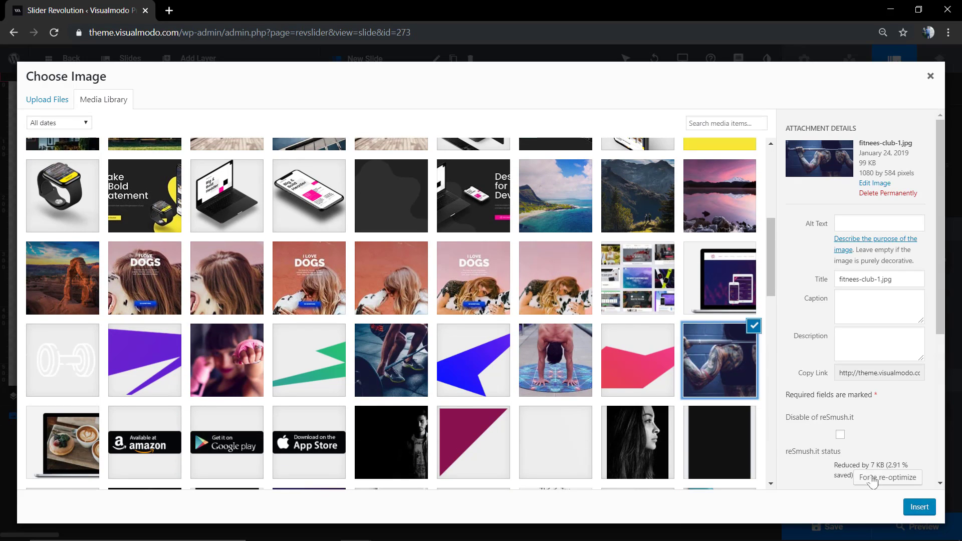
{"action": "left_click", "coordinate": [919, 507]}
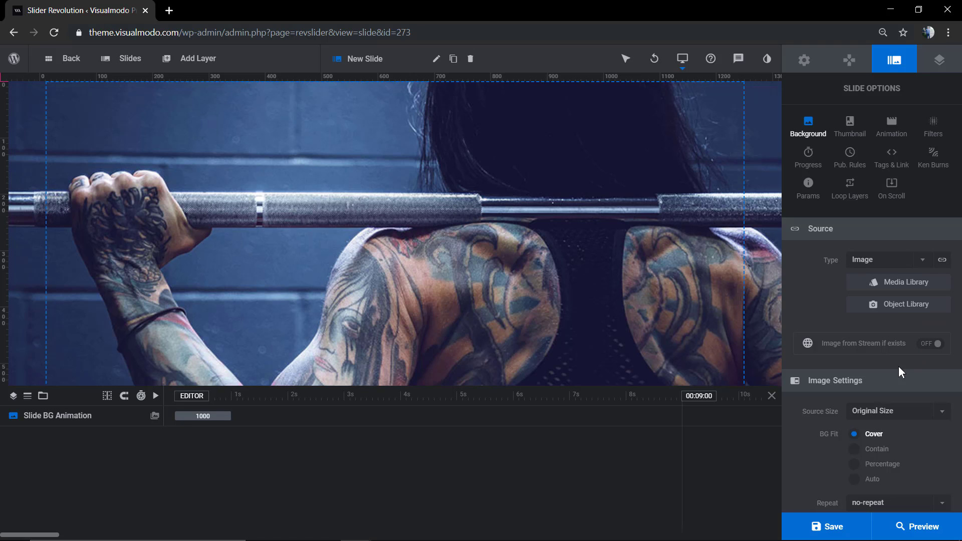
Set the background image fit to Cover and save the slide until it confirms
{"action": "scroll", "coordinate": [857, 388], "scroll_direction": "down", "scroll_amount": 2}
{"action": "left_click", "coordinate": [894, 298]}
{"action": "left_click", "coordinate": [897, 299]}
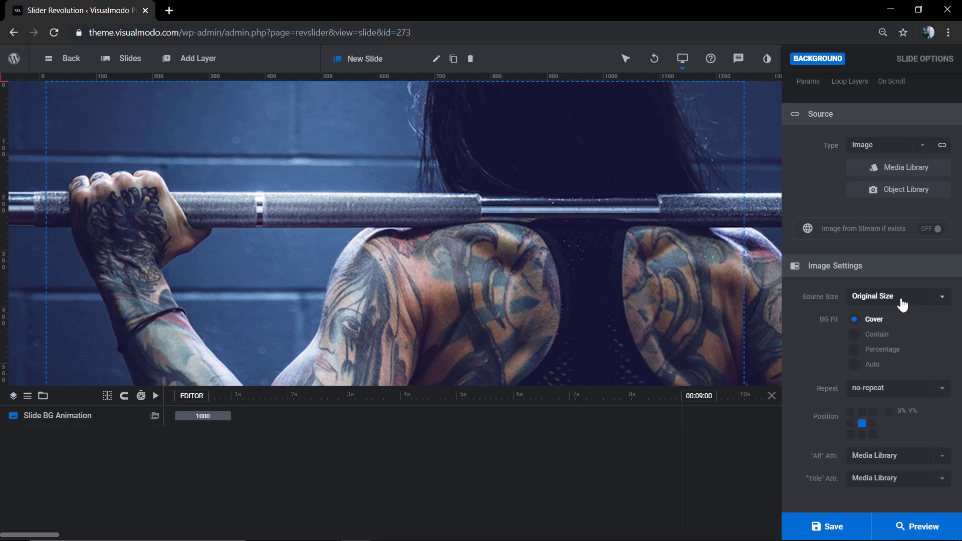
{"action": "left_click", "coordinate": [871, 335]}
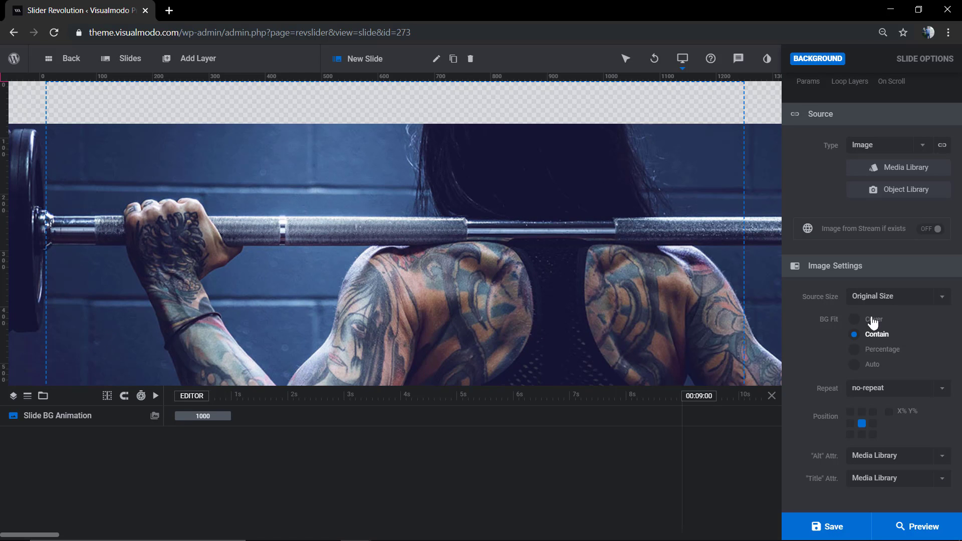
{"action": "left_click", "coordinate": [873, 322]}
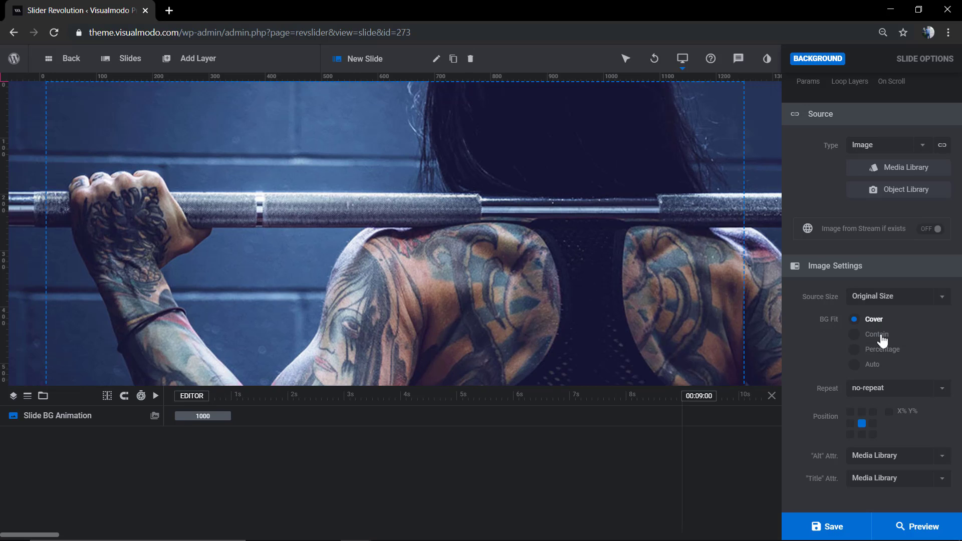
{"action": "left_click", "coordinate": [872, 365]}
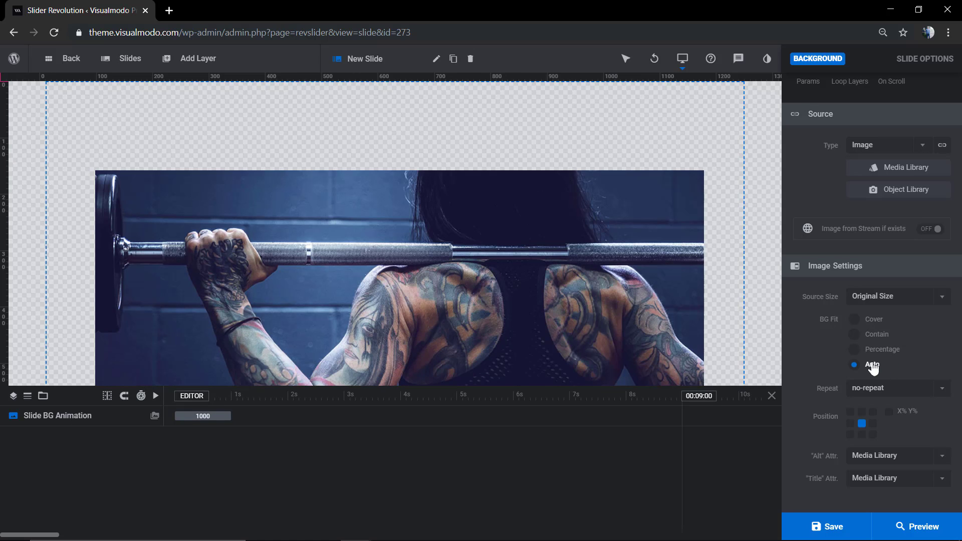
{"action": "left_click", "coordinate": [870, 320]}
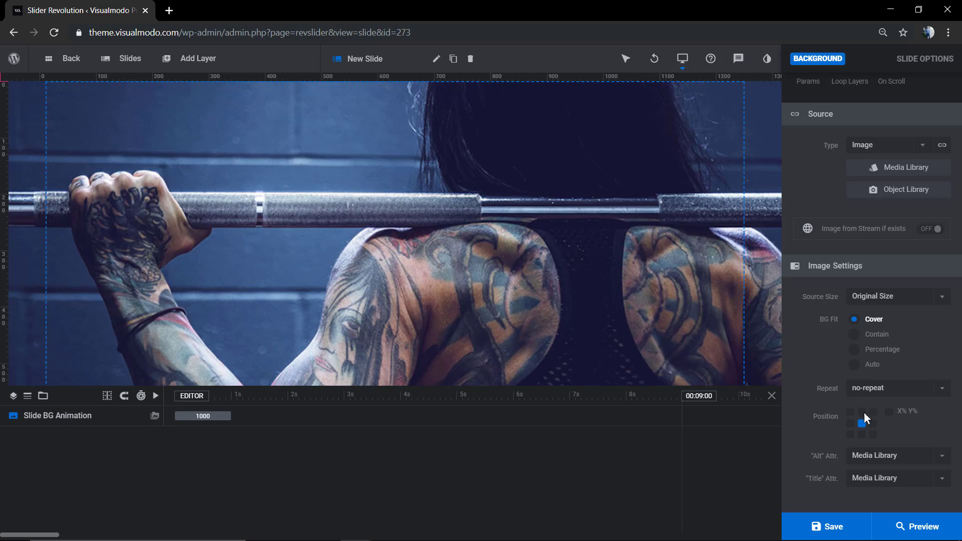
{"action": "left_click", "coordinate": [847, 523]}
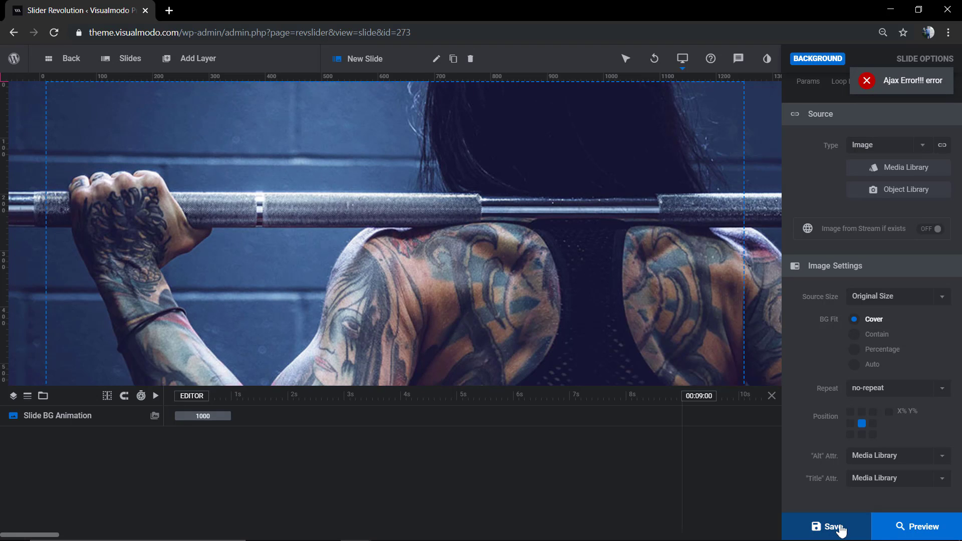
{"action": "left_click", "coordinate": [835, 524]}
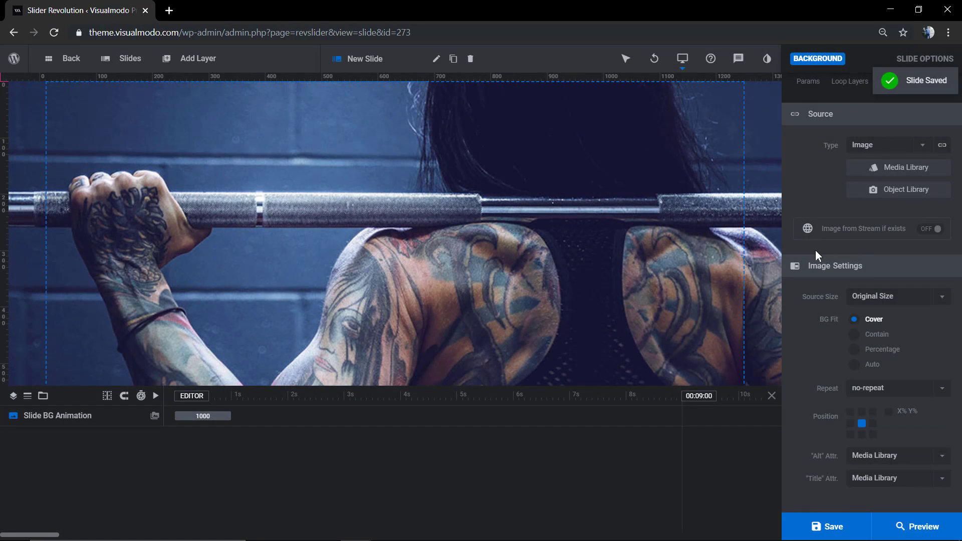
Review the slide's thumbnail and 1000ms Fade transition settings, then switch to Layer Options
{"action": "scroll", "coordinate": [851, 225], "scroll_direction": "up", "scroll_amount": 3}
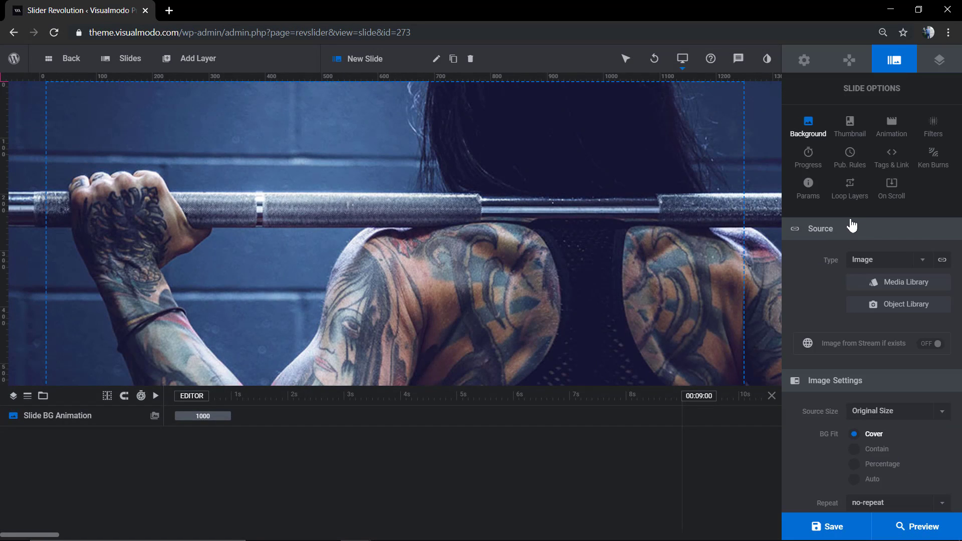
{"action": "left_click", "coordinate": [857, 134]}
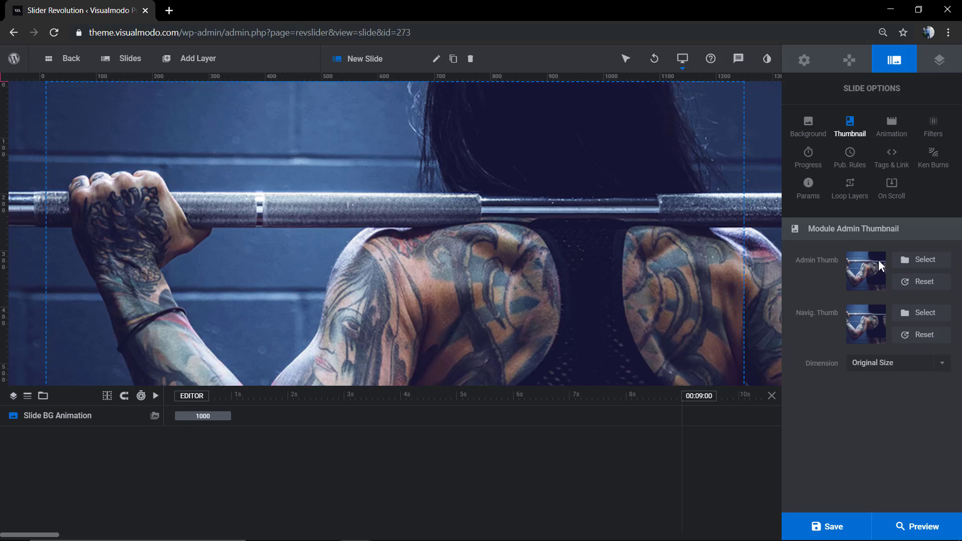
{"action": "left_click", "coordinate": [896, 124]}
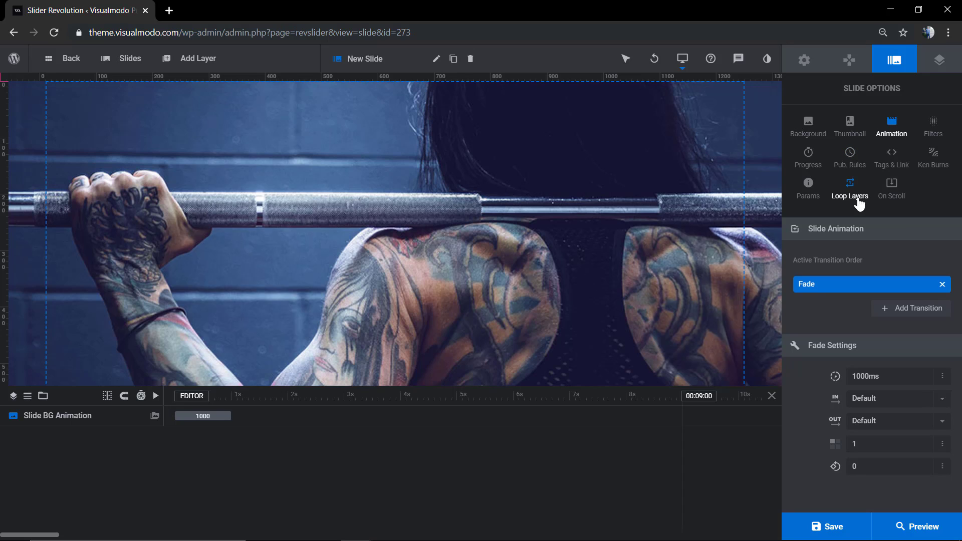
{"action": "left_click", "coordinate": [848, 131]}
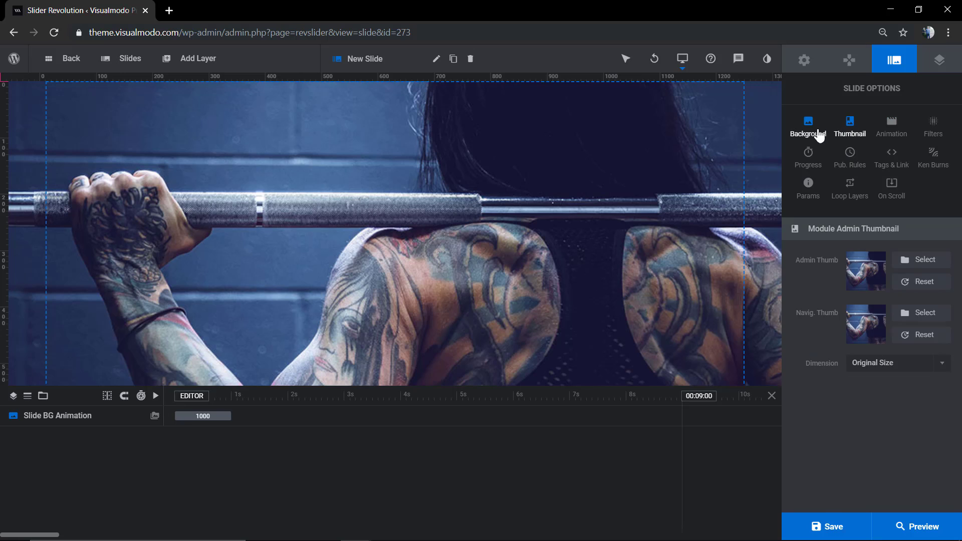
{"action": "left_click", "coordinate": [815, 131]}
{"action": "left_click", "coordinate": [928, 64]}
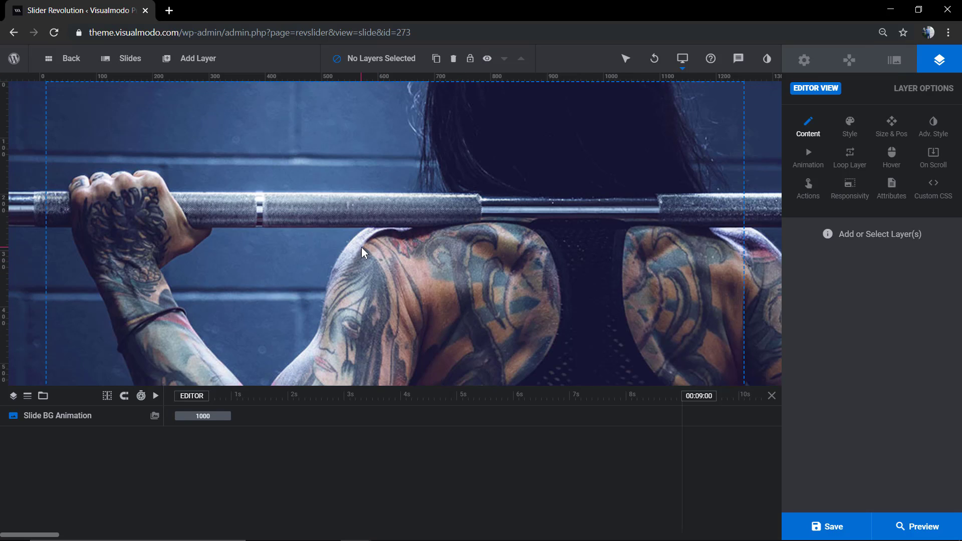
Add an Indie Flower 'New Layer' headline text layer and drag it near the centre above the barbell
{"action": "mouse_move", "coordinate": [198, 58]}
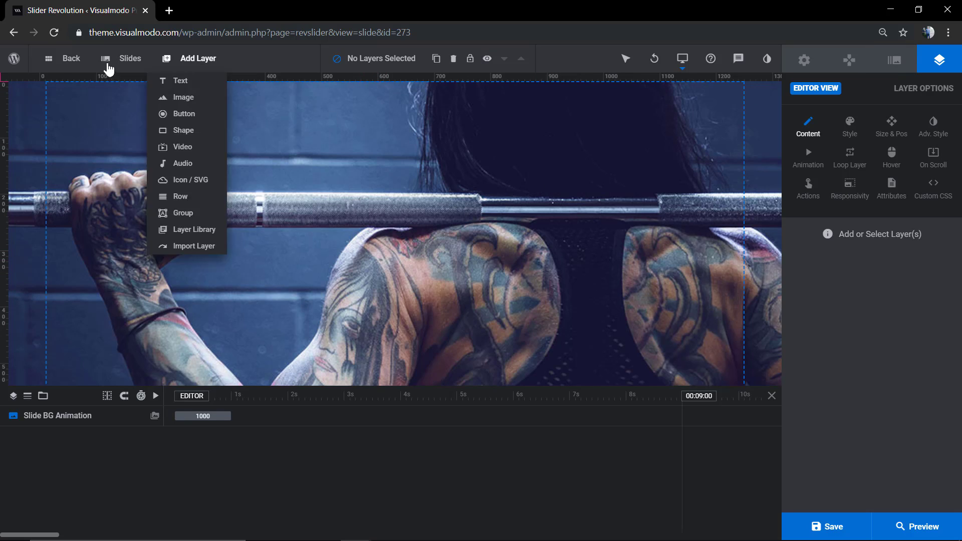
{"action": "mouse_move", "coordinate": [186, 80]}
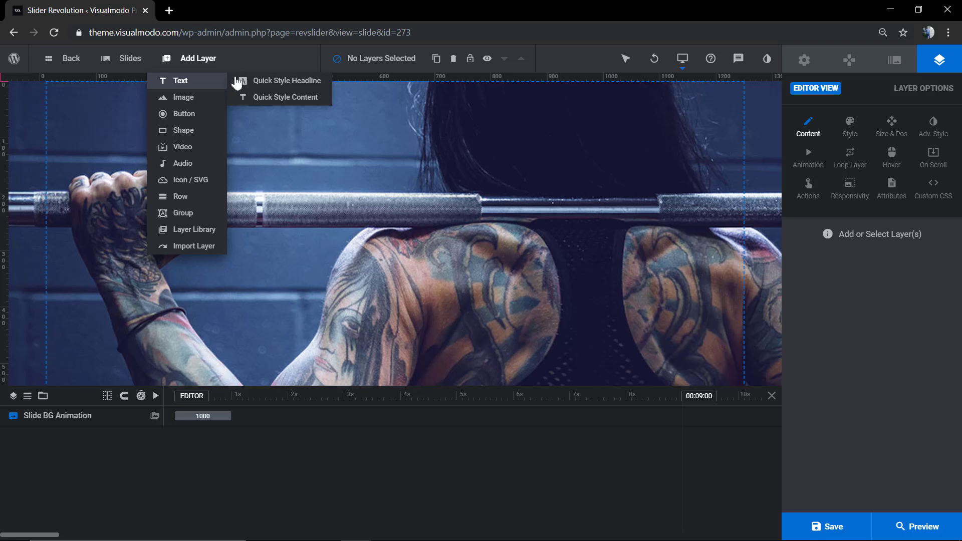
{"action": "left_click", "coordinate": [276, 85]}
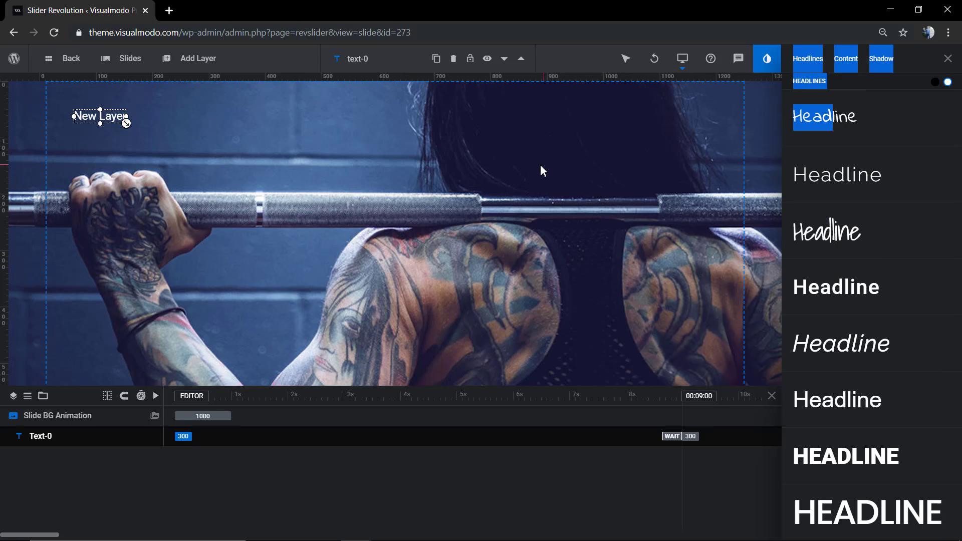
{"action": "left_click", "coordinate": [893, 131]}
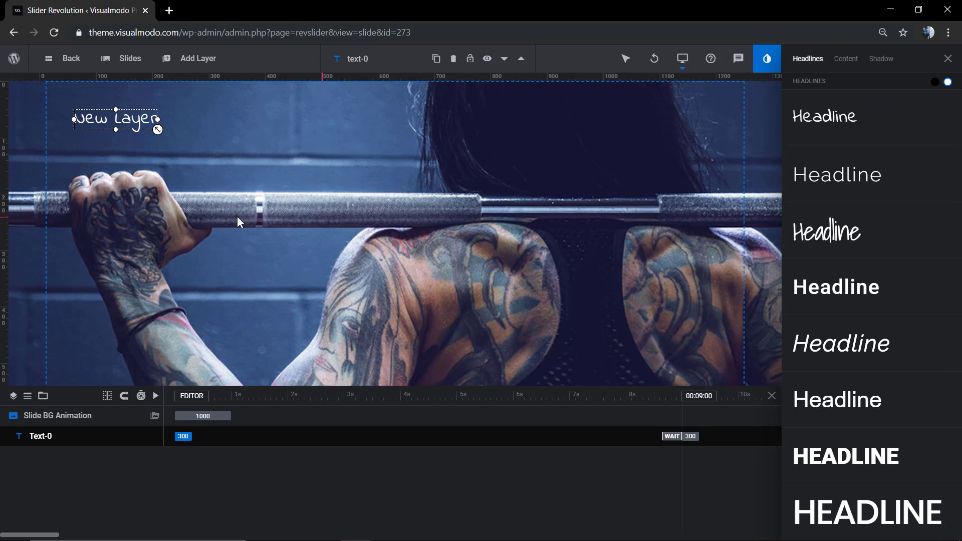
{"action": "left_click_drag", "start_coordinate": [140, 120], "coordinate": [315, 174]}
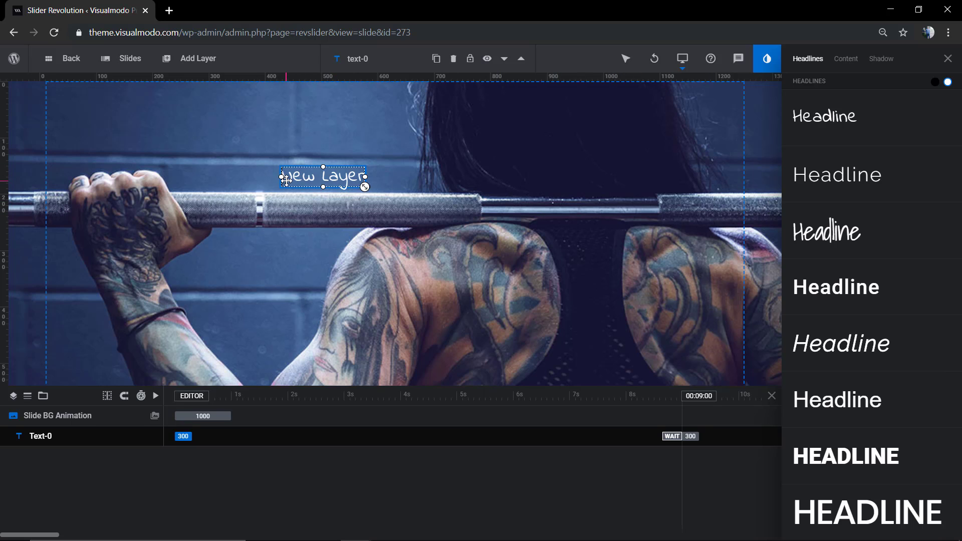
Close the headline presets, keep the text left-aligned, and return to the headline's Content settings
{"action": "left_click", "coordinate": [947, 58]}
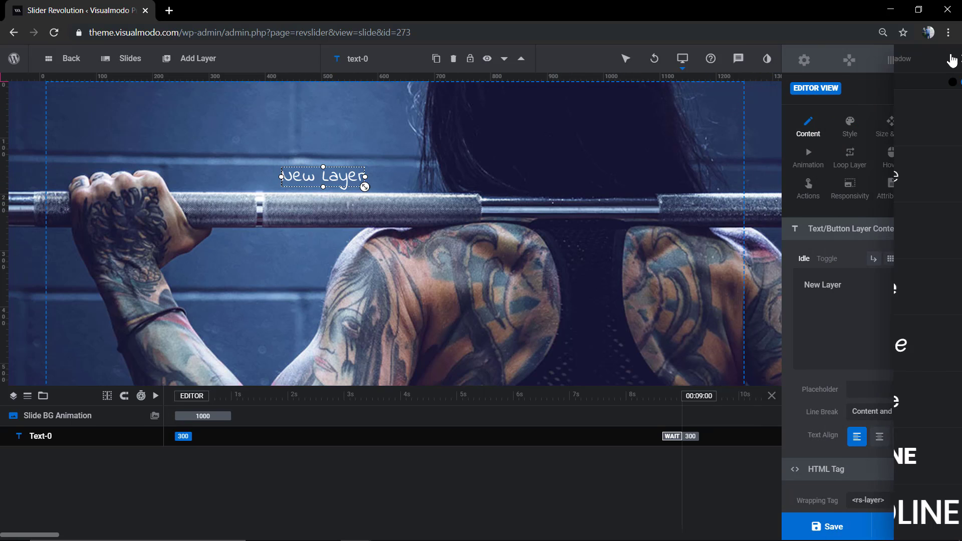
{"action": "triple_click", "coordinate": [854, 290]}
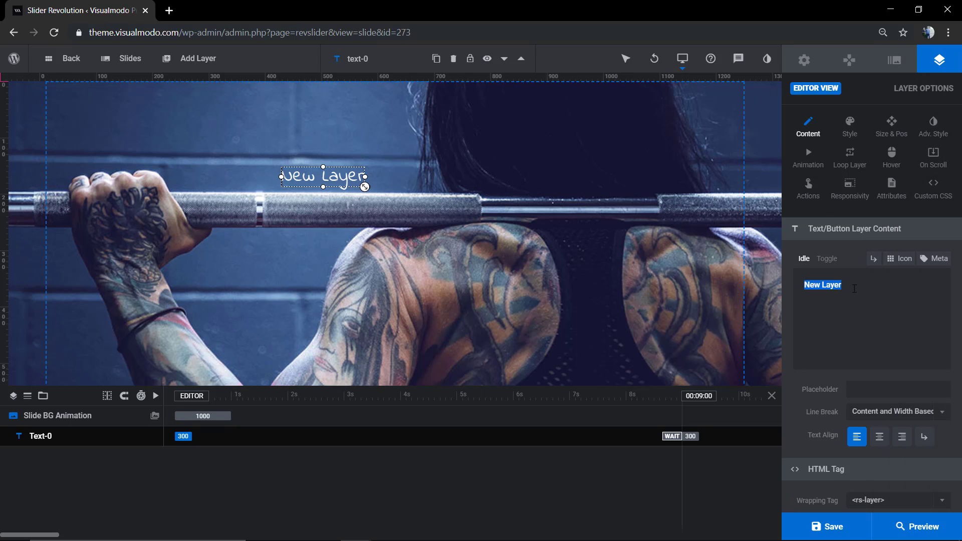
{"action": "left_click", "coordinate": [884, 440]}
{"action": "left_click", "coordinate": [857, 438]}
{"action": "left_click", "coordinate": [890, 124]}
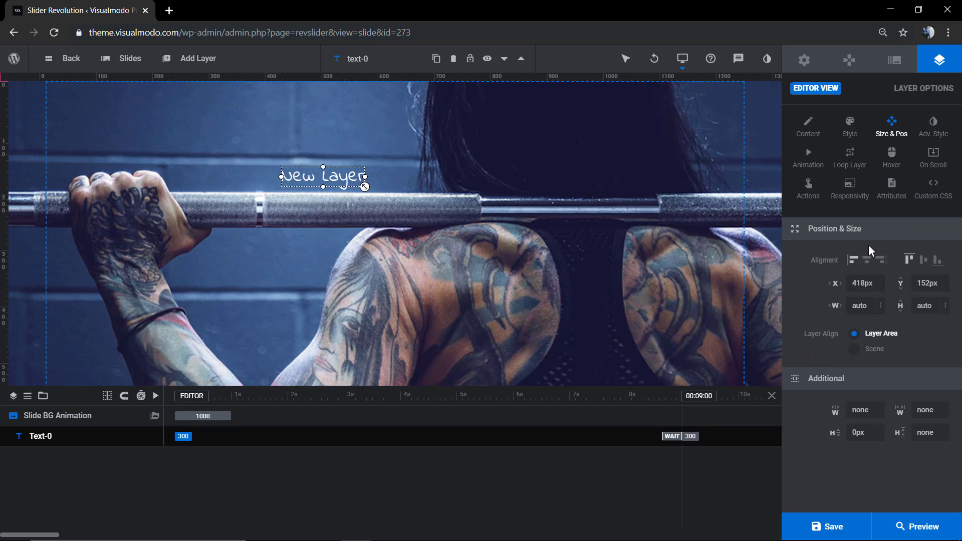
{"action": "left_click", "coordinate": [850, 129]}
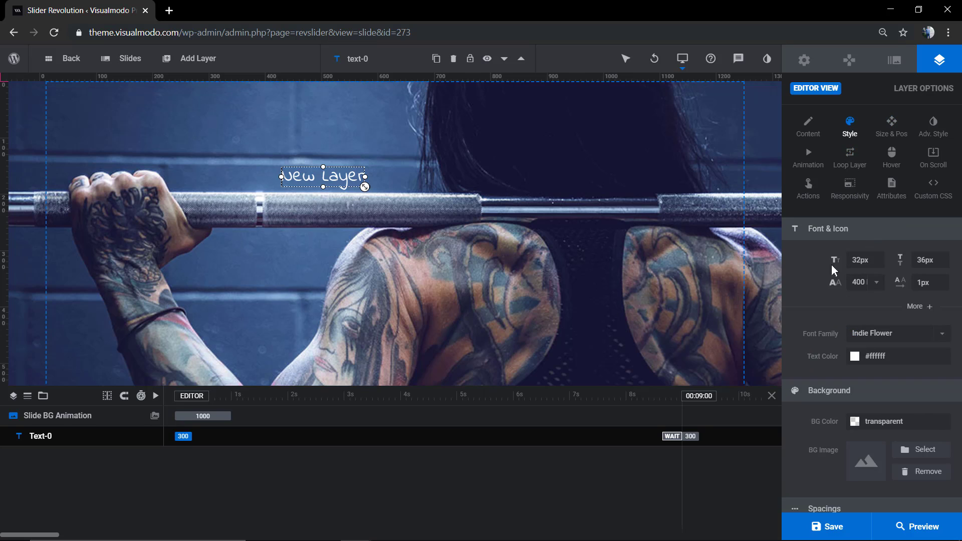
{"action": "scroll", "coordinate": [834, 300], "scroll_direction": "down", "scroll_amount": 4}
{"action": "scroll", "coordinate": [834, 346], "scroll_direction": "up", "scroll_amount": 4}
{"action": "left_click", "coordinate": [808, 124]}
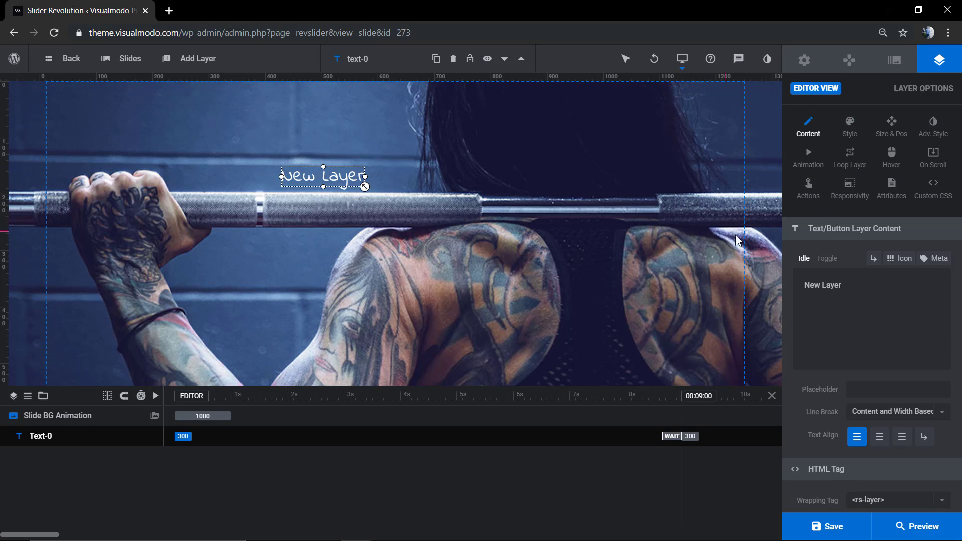
{"action": "scroll", "coordinate": [847, 301], "scroll_direction": "down", "scroll_amount": 2}
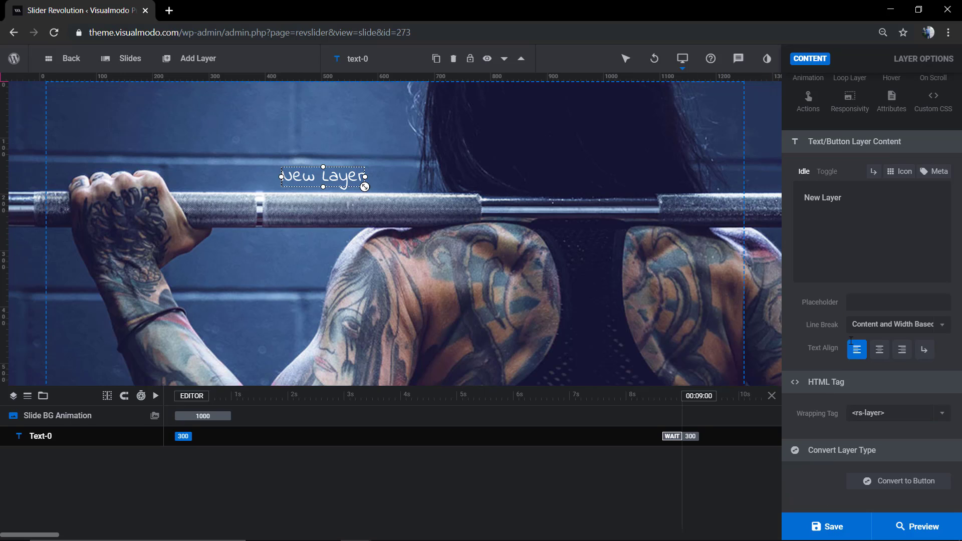
{"action": "scroll", "coordinate": [835, 351], "scroll_direction": "up", "scroll_amount": 2}
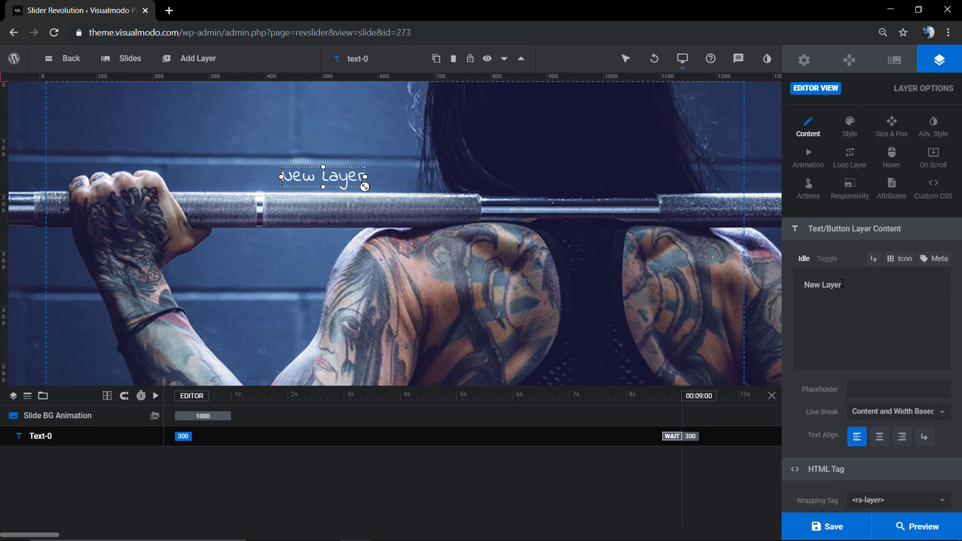
Change the headline's font size from 32px to 60px
{"action": "left_click", "coordinate": [850, 131]}
{"action": "double_click", "coordinate": [855, 257]}
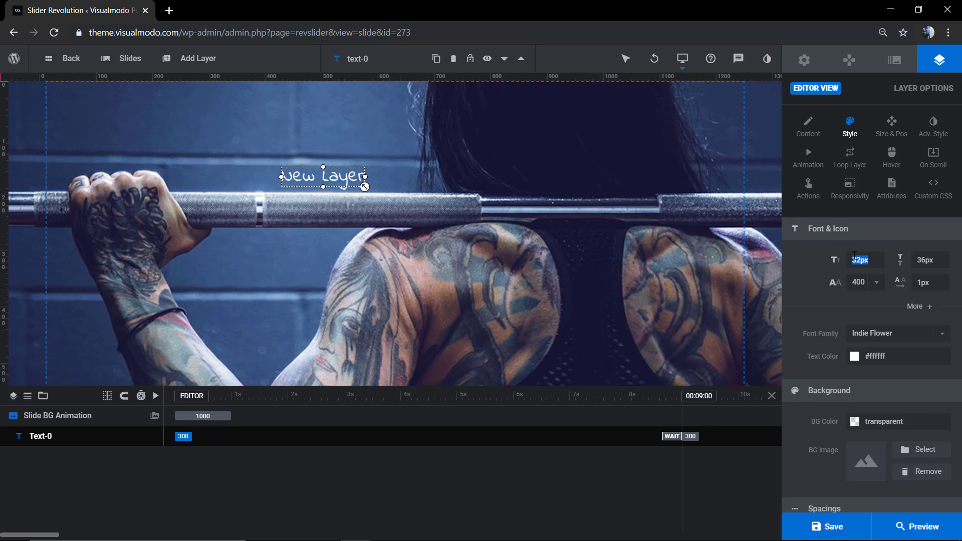
{"action": "type", "text": "60"}
{"action": "key", "text": "Return"}
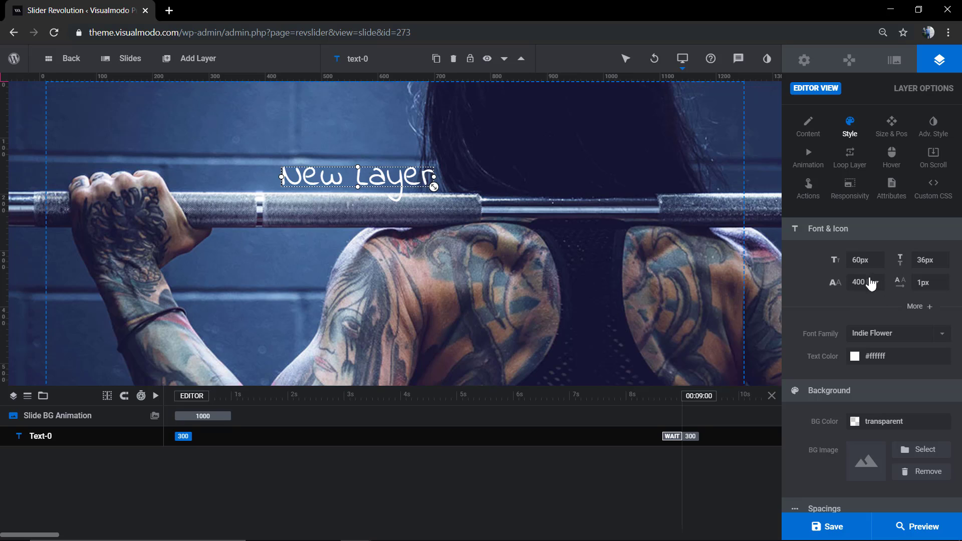
Keep font weight 400 Regular, try Noto Sans TC, then restore the Indie Flower font
{"action": "left_click", "coordinate": [854, 281]}
{"action": "left_click", "coordinate": [857, 303]}
{"action": "left_click", "coordinate": [884, 333]}
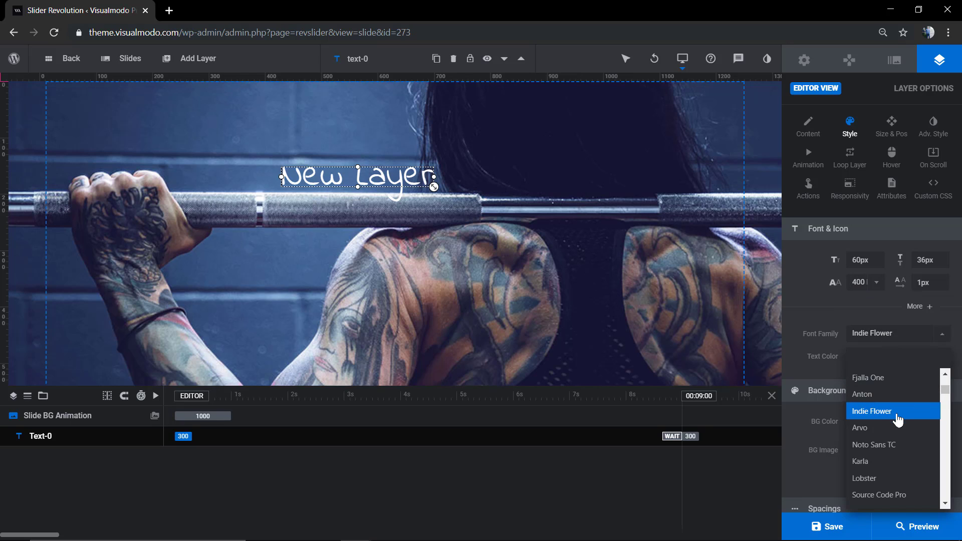
{"action": "left_click", "coordinate": [892, 445]}
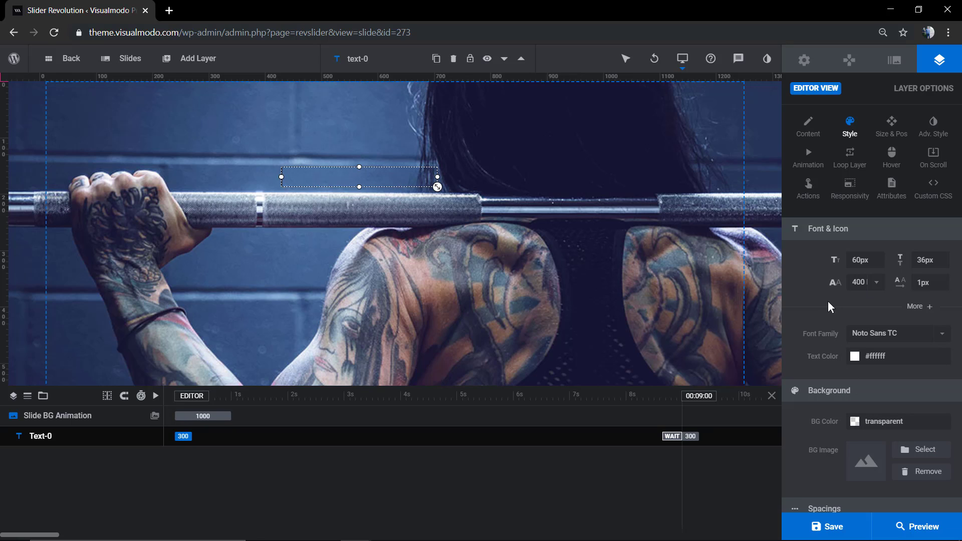
{"action": "left_click", "coordinate": [874, 336]}
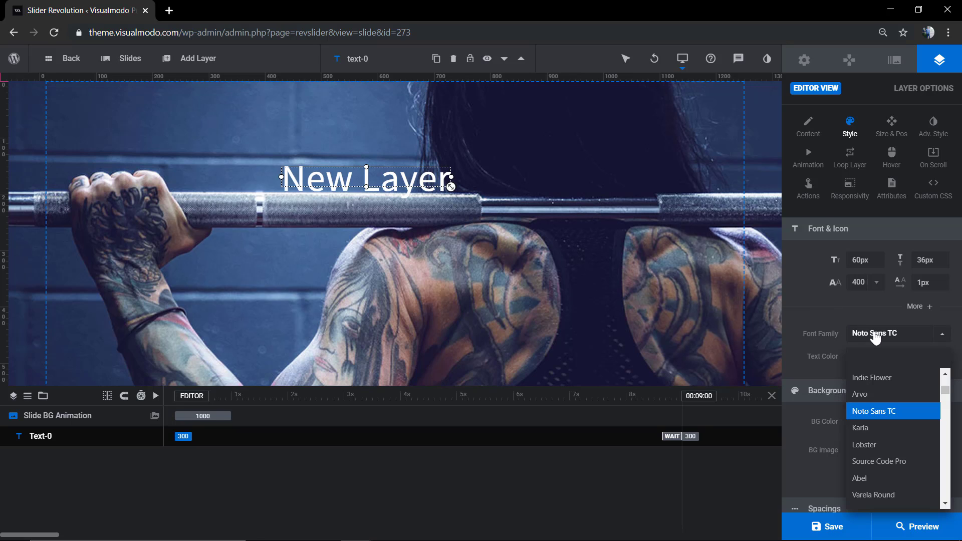
{"action": "left_click", "coordinate": [873, 377]}
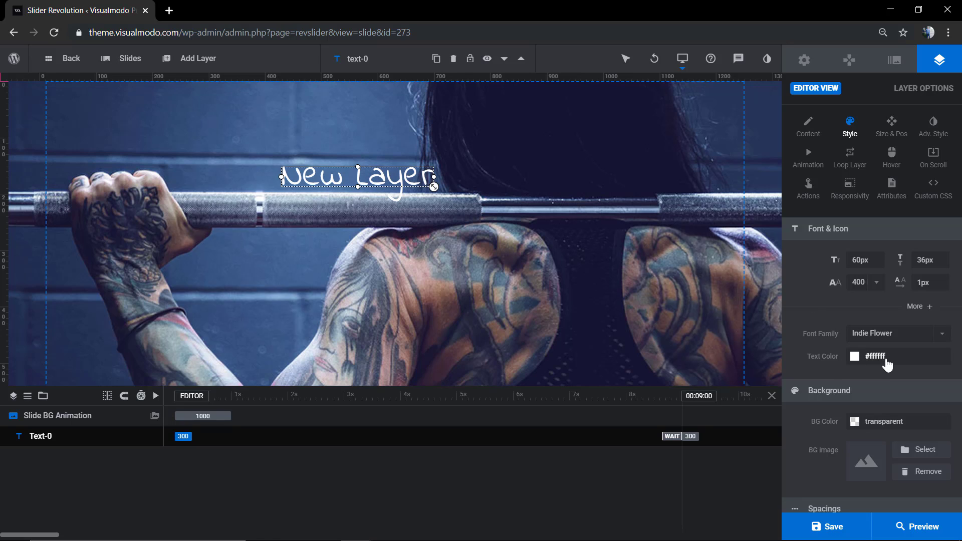
{"action": "scroll", "coordinate": [857, 333], "scroll_direction": "down", "scroll_amount": 5}
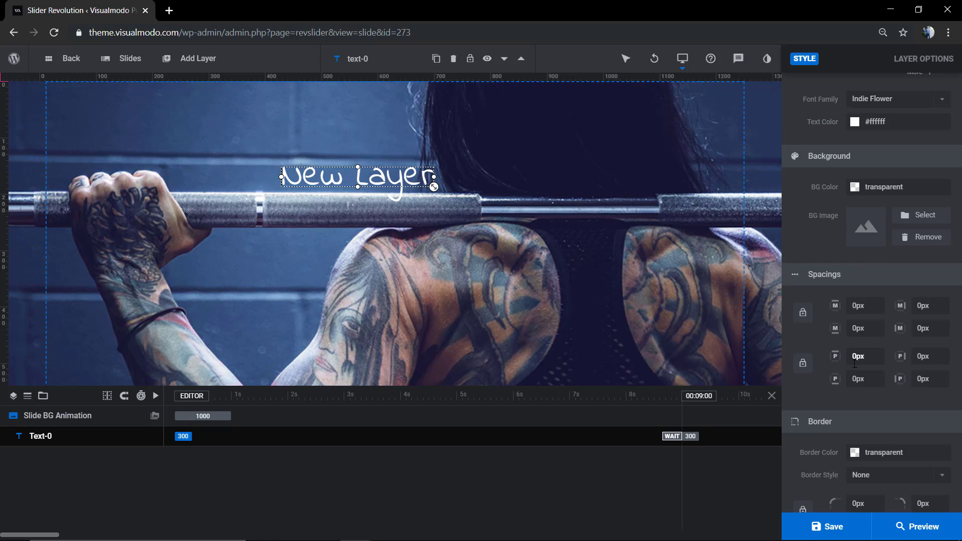
{"action": "scroll", "coordinate": [848, 376], "scroll_direction": "up", "scroll_amount": 5}
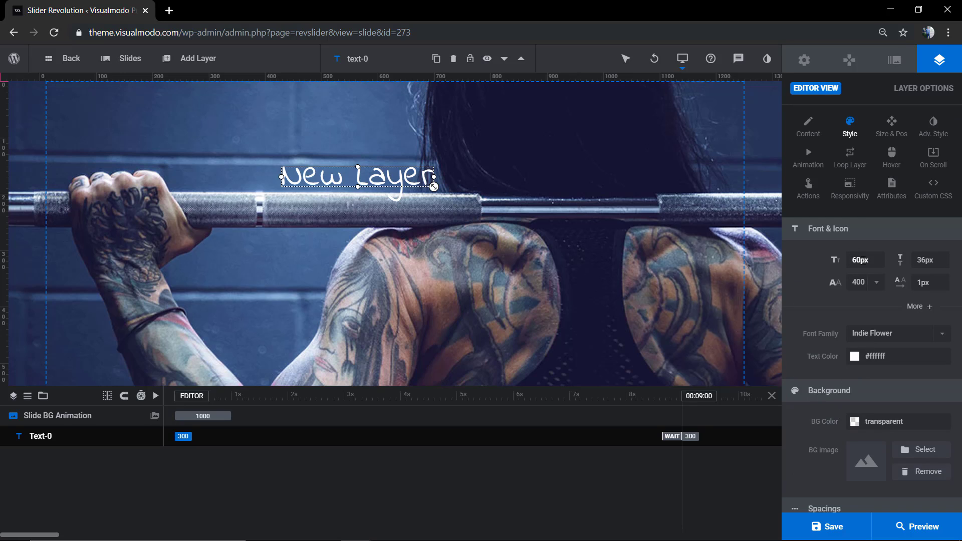
Centre the New Layer headline horizontally and vertically (X/Y 0px), after trying top and bottom alignment
{"action": "left_click", "coordinate": [887, 132]}
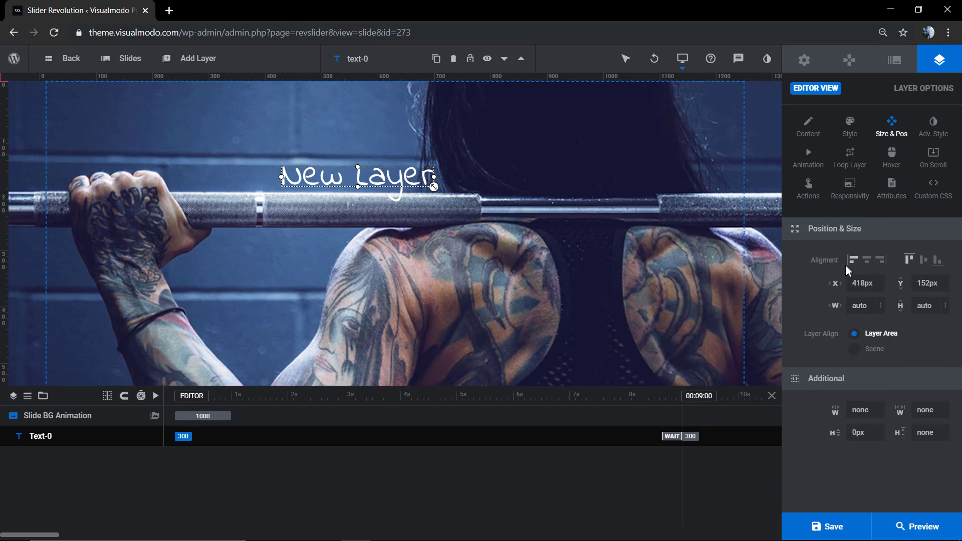
{"action": "left_click", "coordinate": [870, 262]}
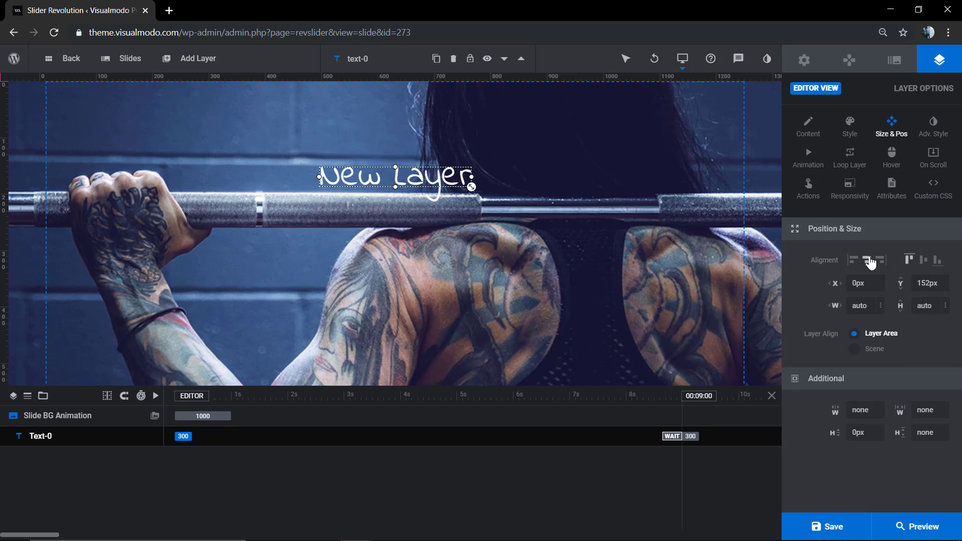
{"action": "left_click", "coordinate": [923, 261]}
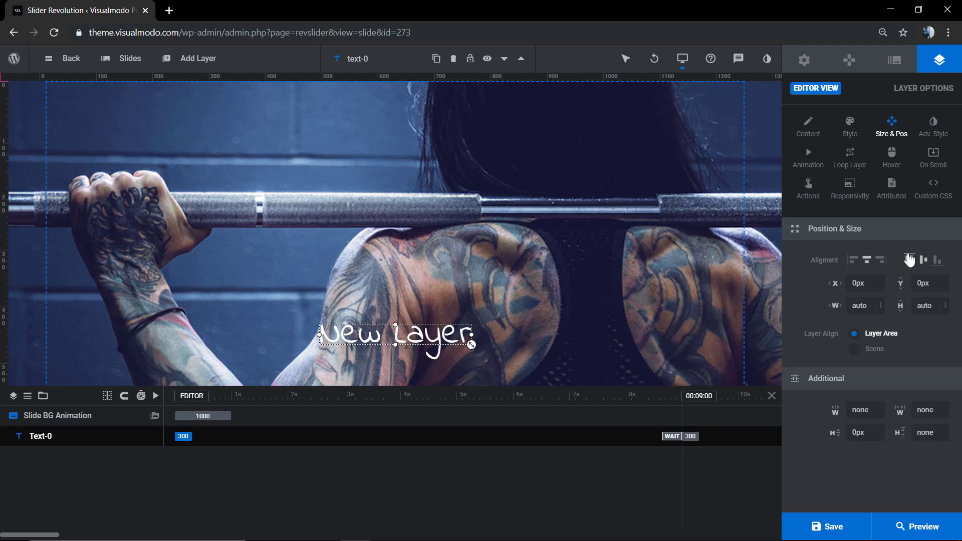
{"action": "left_click", "coordinate": [909, 259]}
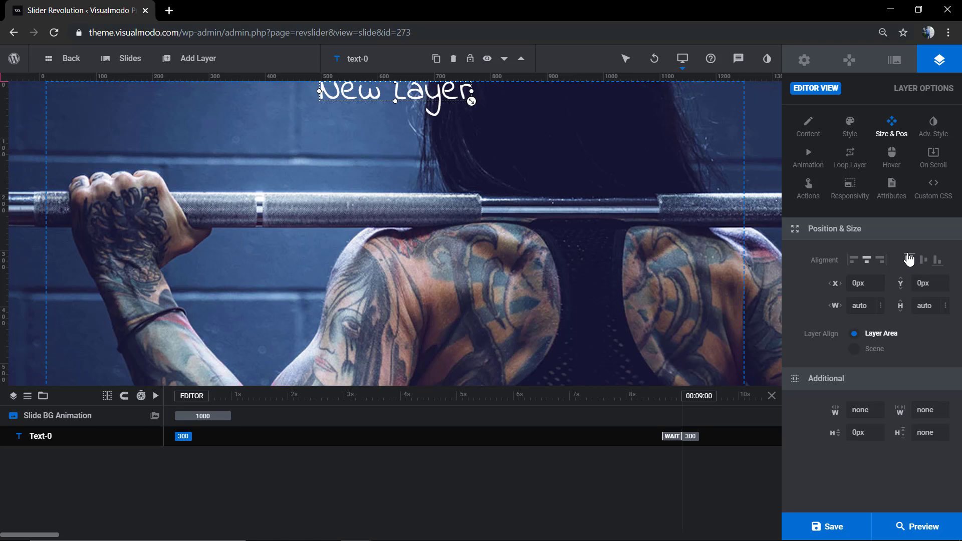
{"action": "left_click", "coordinate": [936, 260]}
{"action": "key", "text": "ctrl+minus"}
{"action": "key", "text": "ctrl+minus"}
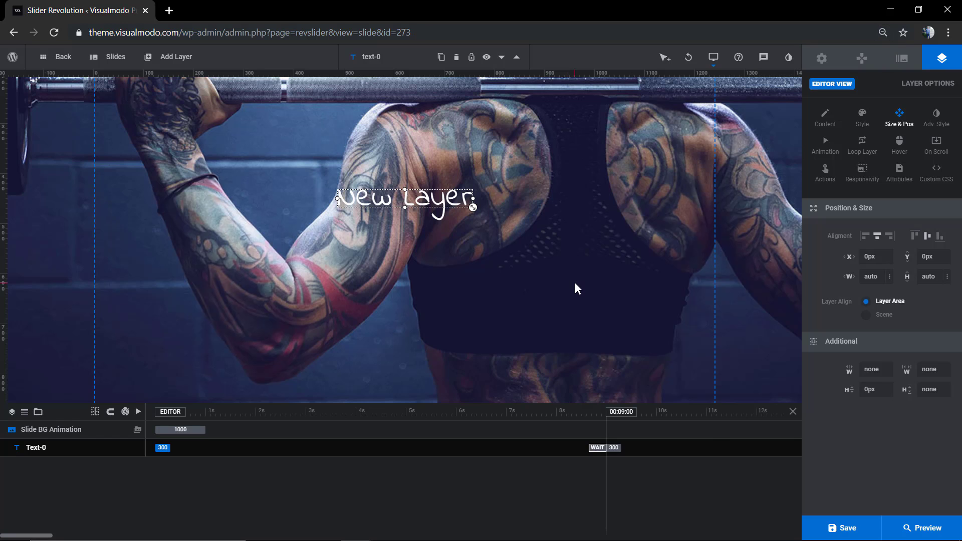
{"action": "key", "text": "ctrl+plus"}
{"action": "key", "text": "ctrl+minus"}
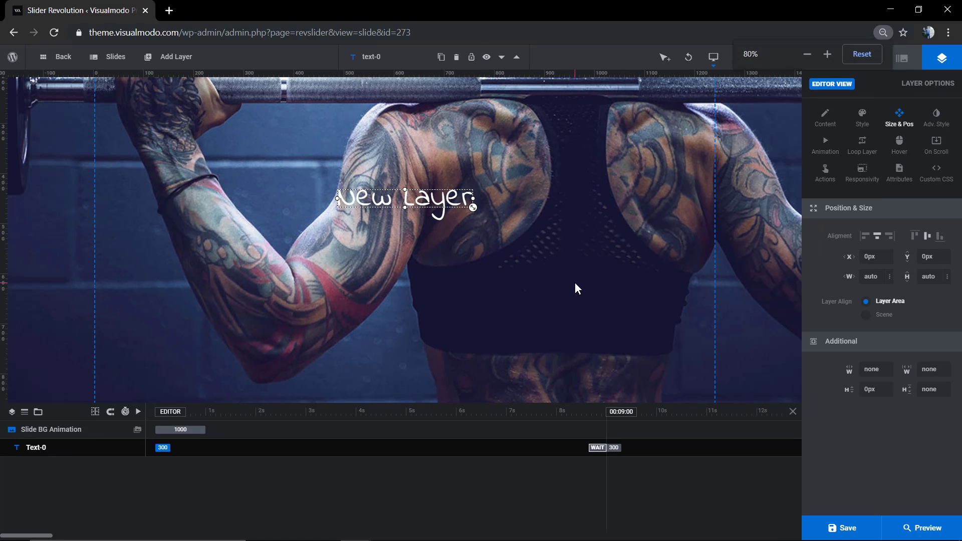
{"action": "key", "text": "ctrl+plus"}
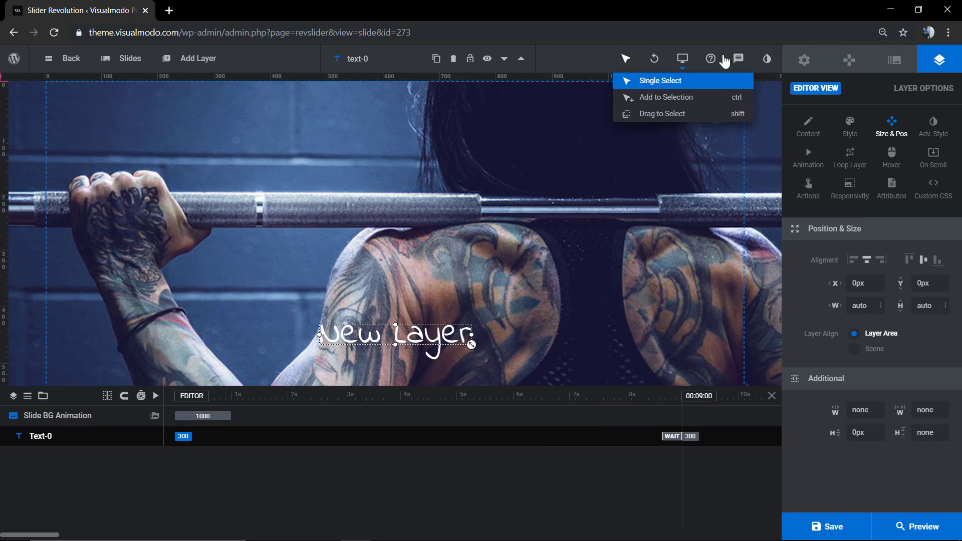
{"action": "left_click", "coordinate": [901, 526]}
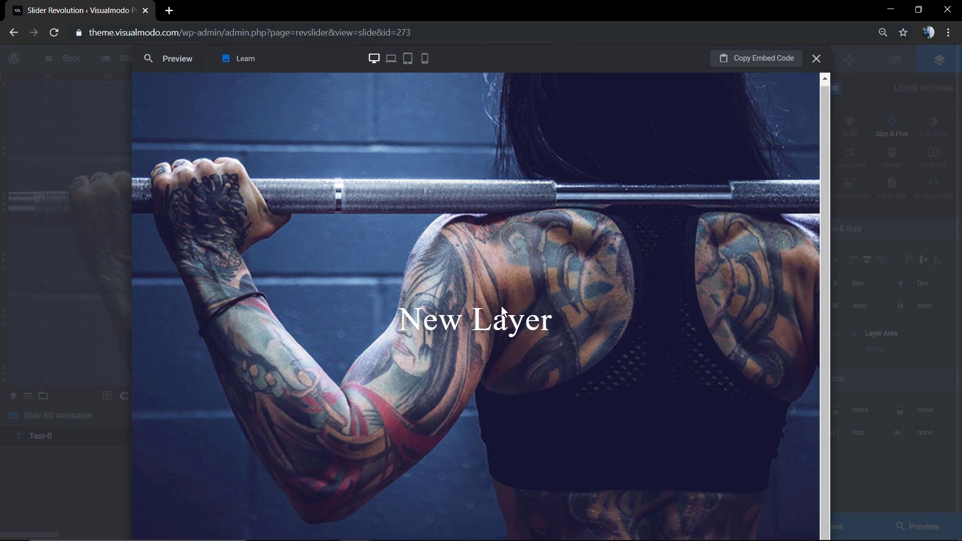
{"action": "left_click", "coordinate": [816, 59]}
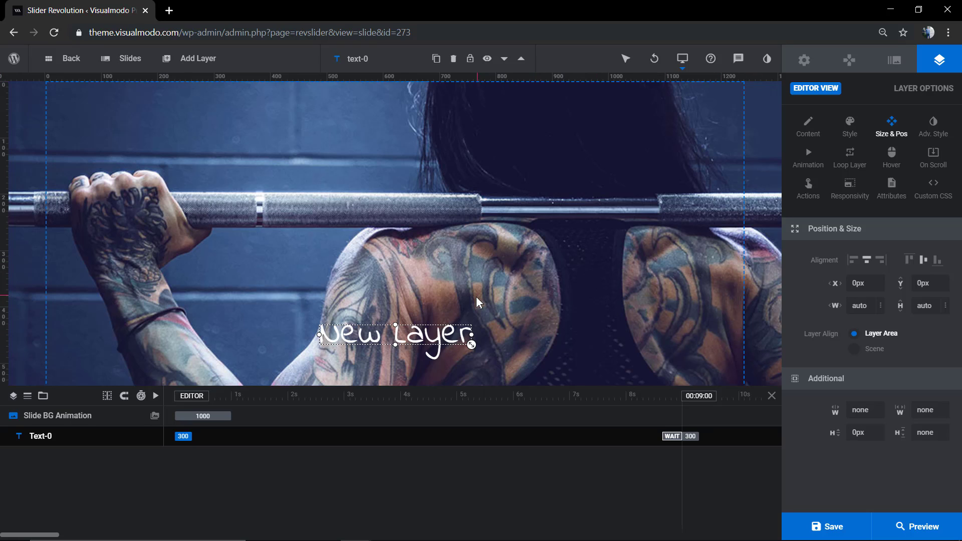
Switch the New Layer headline's font family from Indie Flower to Arvo
{"action": "scroll", "coordinate": [478, 297], "scroll_direction": "down", "scroll_amount": 3}
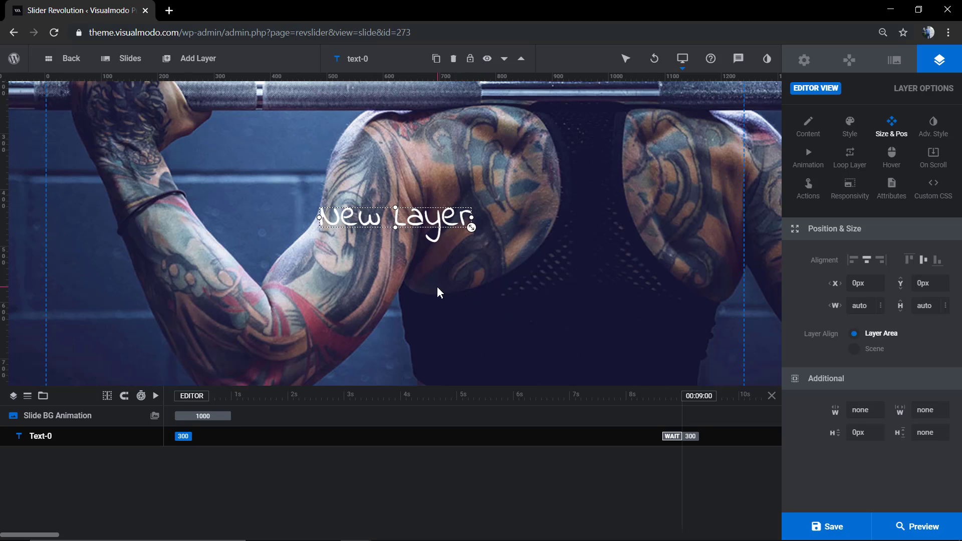
{"action": "double_click", "coordinate": [395, 215]}
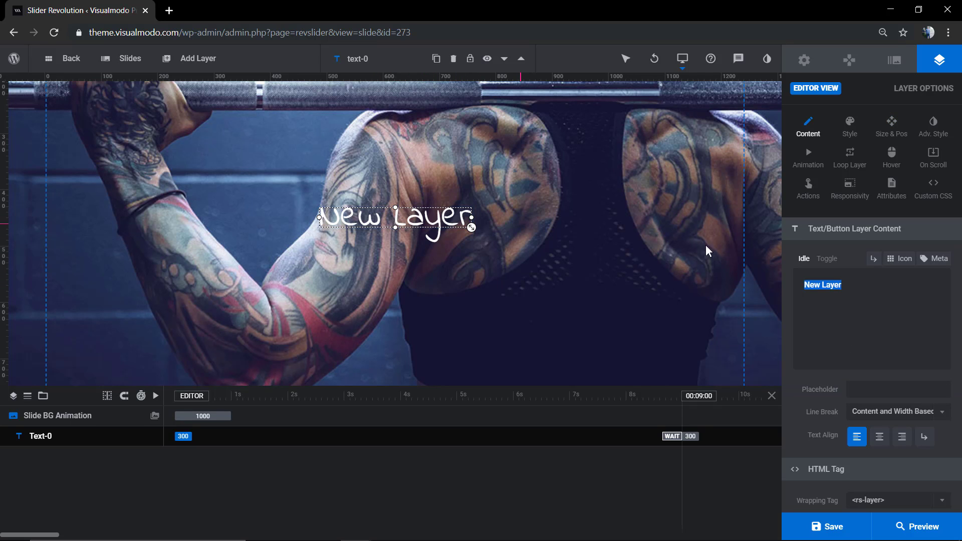
{"action": "left_click", "coordinate": [873, 286]}
{"action": "left_click", "coordinate": [846, 130]}
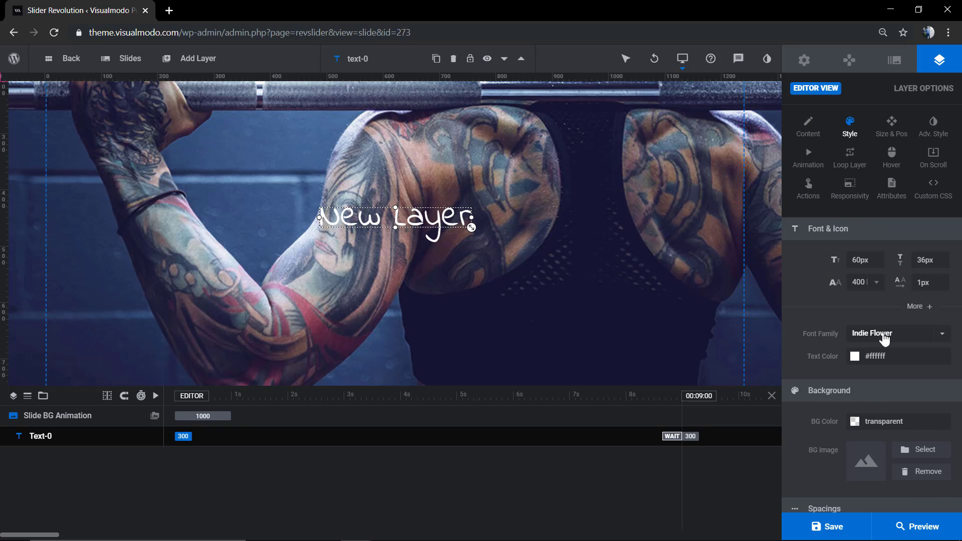
{"action": "left_click", "coordinate": [884, 339]}
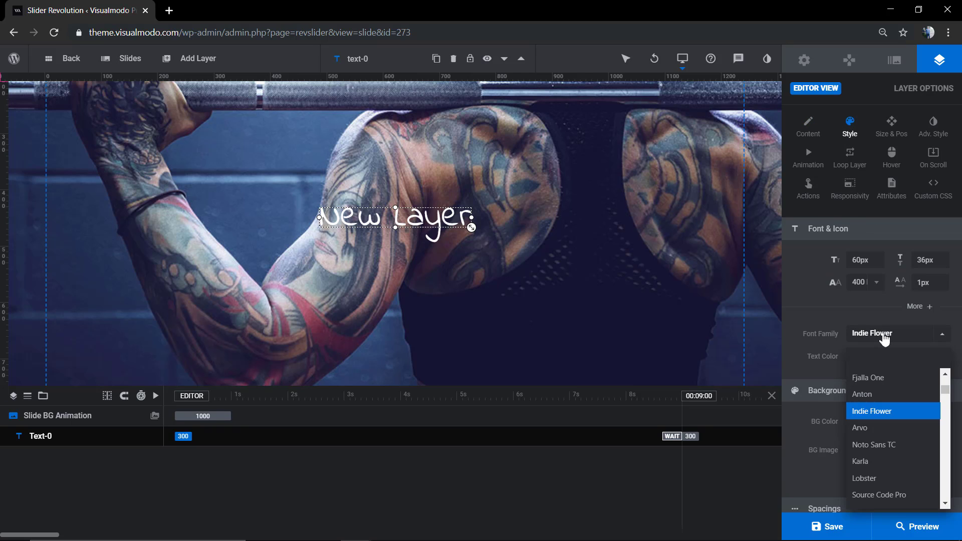
{"action": "left_click", "coordinate": [906, 427]}
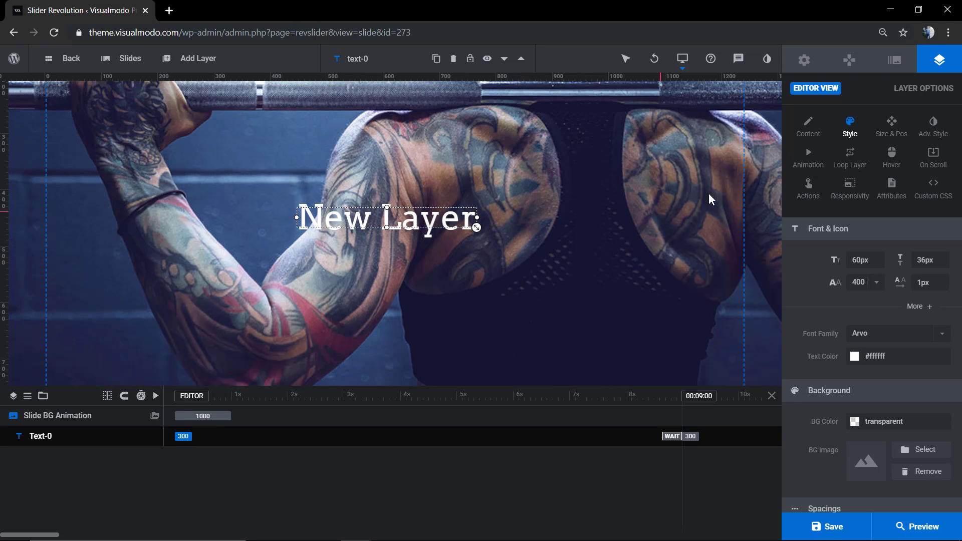
Nudge the headline upward to offsets X -15px, Y -54px, checking its placement on the slide
{"action": "left_click", "coordinate": [887, 130]}
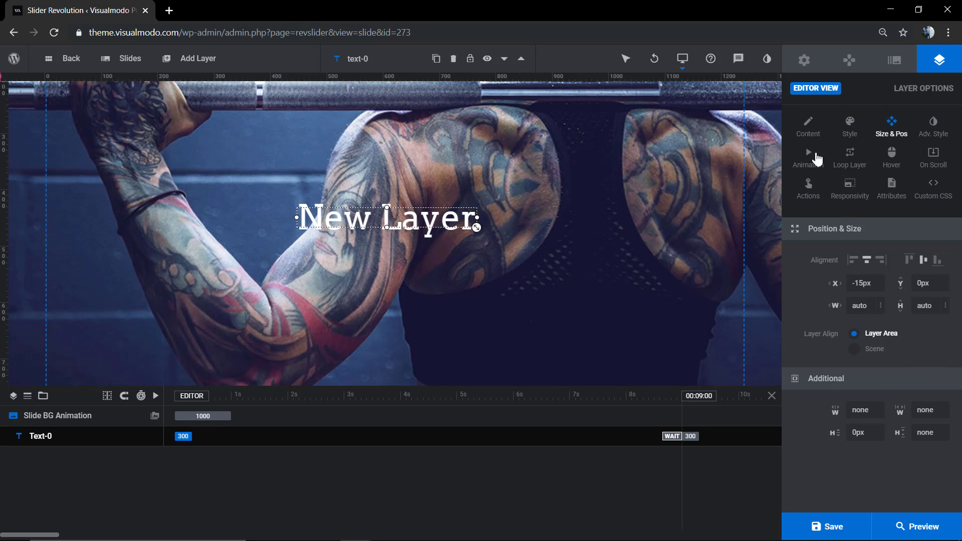
{"action": "key", "text": "Up"}
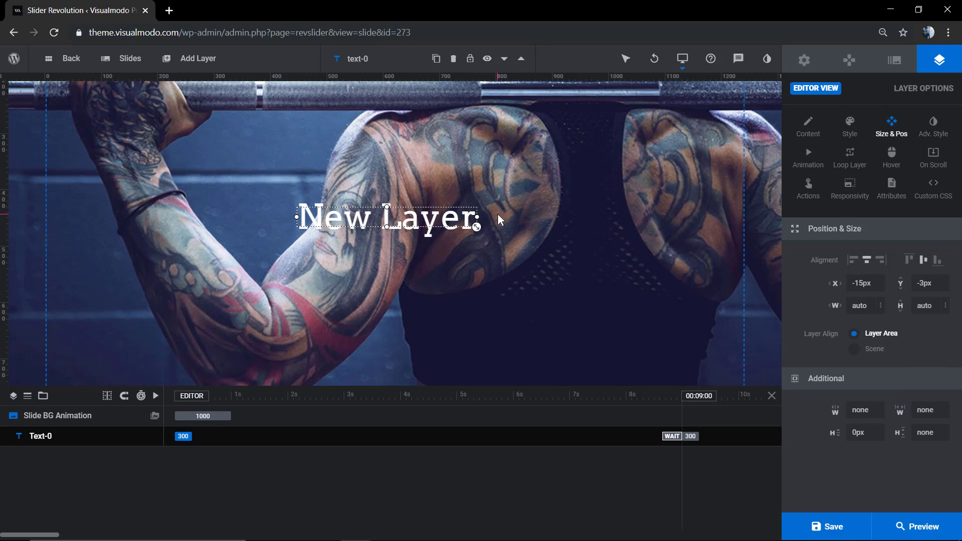
{"action": "key", "text": "Up"}
{"action": "key", "text": "Up"}
{"action": "key", "text": "Up"}
{"action": "key", "text": "Up"}
{"action": "key", "text": "Up"}
{"action": "key", "text": "Up"}
{"action": "key", "text": "Up"}
{"action": "key", "text": "Up"}
{"action": "key", "text": "Up"}
{"action": "key", "text": "Up"}
{"action": "key", "text": "Up"}
{"action": "key", "text": "Up"}
{"action": "key", "text": "Up"}
{"action": "key", "text": "Up"}
{"action": "key", "text": "Up"}
{"action": "key", "text": "Up"}
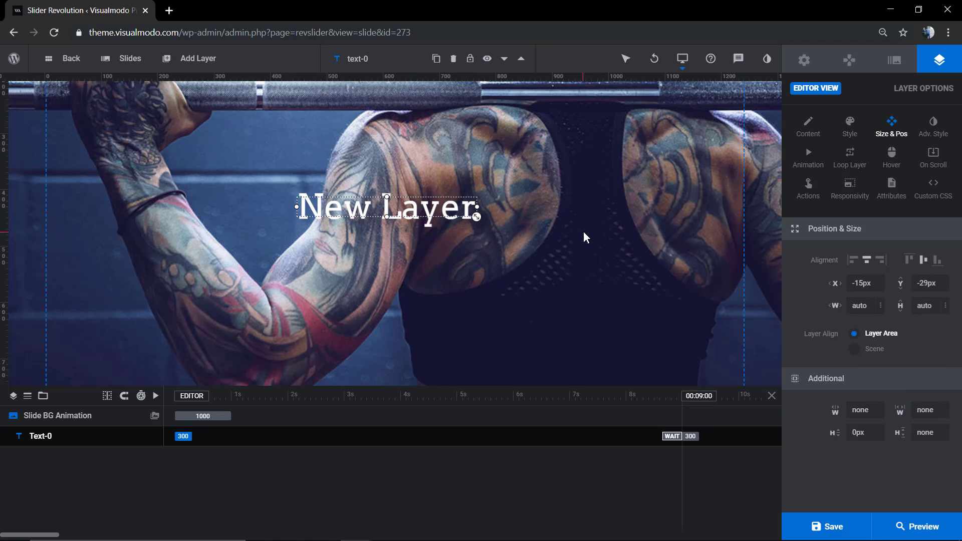
{"action": "left_click", "coordinate": [531, 215]}
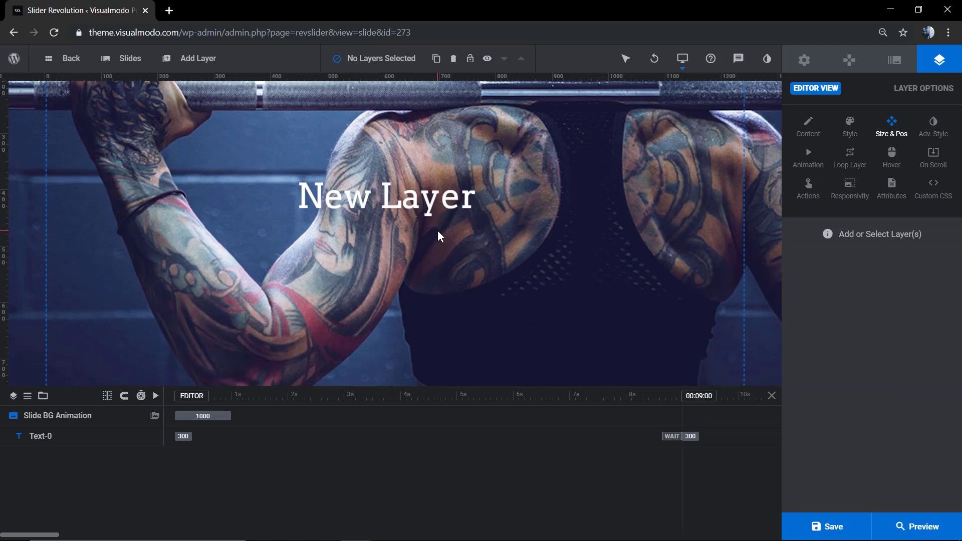
{"action": "left_click", "coordinate": [409, 189]}
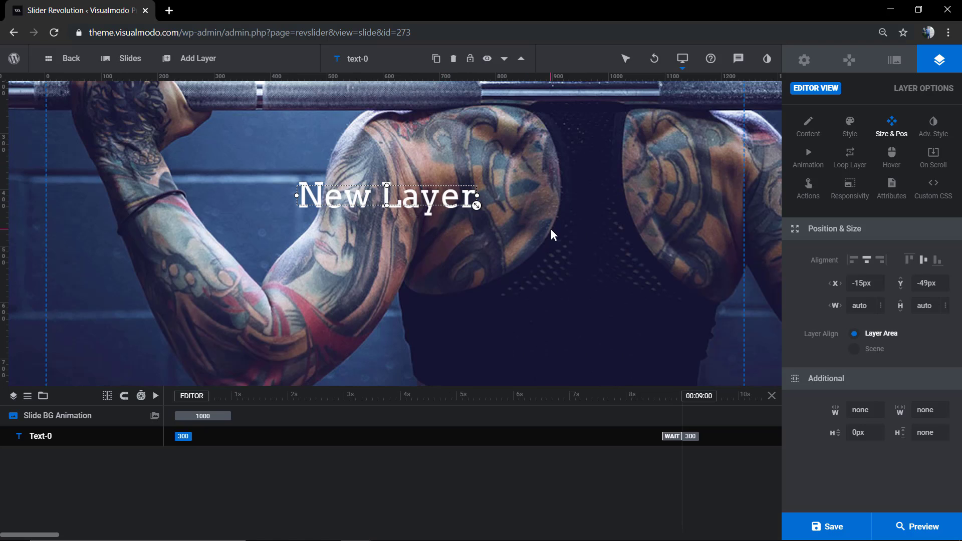
{"action": "left_click", "coordinate": [551, 235]}
{"action": "left_click", "coordinate": [453, 198]}
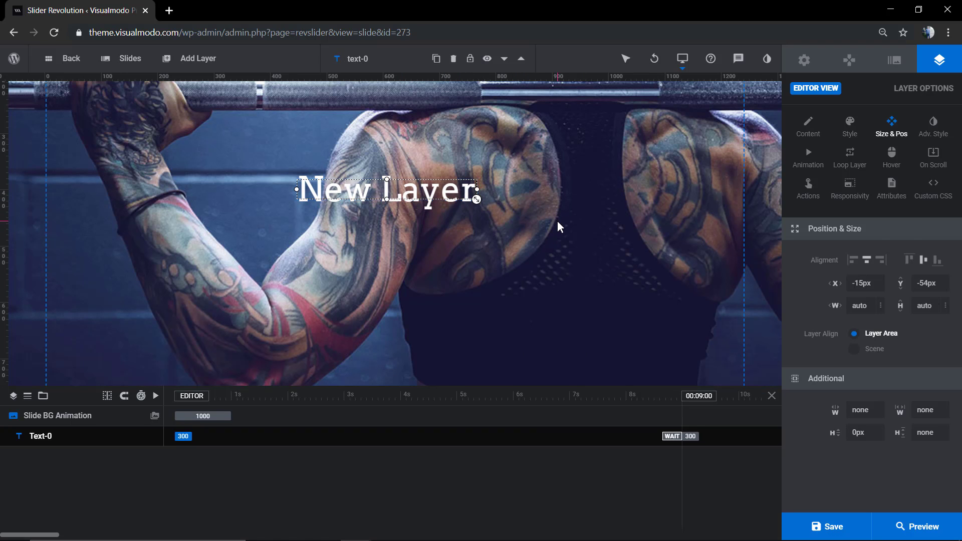
{"action": "left_click", "coordinate": [554, 220]}
{"action": "scroll", "coordinate": [531, 223], "scroll_direction": "up", "scroll_amount": 3}
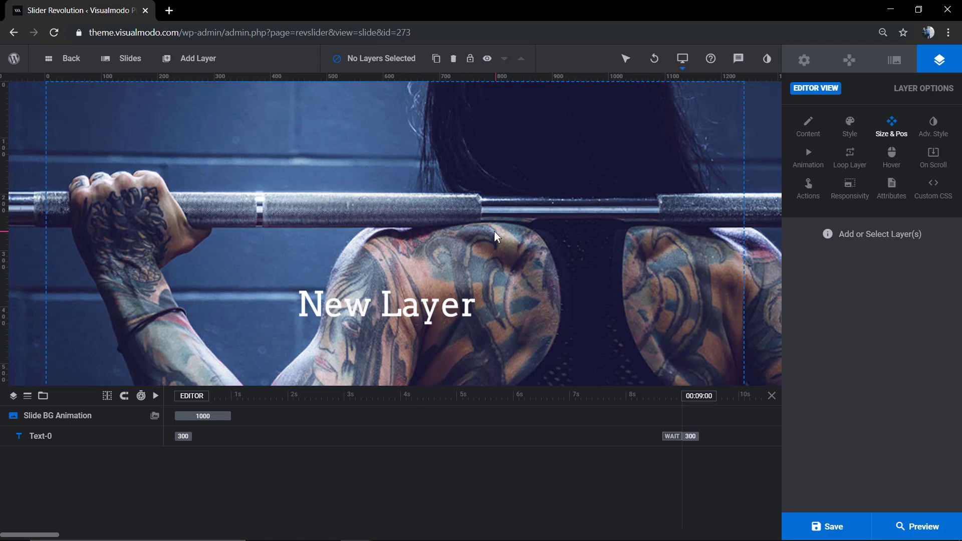
{"action": "scroll", "coordinate": [494, 230], "scroll_direction": "down", "scroll_amount": 5}
{"action": "scroll", "coordinate": [488, 230], "scroll_direction": "up", "scroll_amount": 5}
{"action": "scroll", "coordinate": [485, 233], "scroll_direction": "down", "scroll_amount": 3}
{"action": "scroll", "coordinate": [346, 188], "scroll_direction": "up", "scroll_amount": 3}
Add a Text-1 layer with the Roboto 14px content quick style, placed top-left at 50px, 50px
{"action": "mouse_move", "coordinate": [185, 77]}
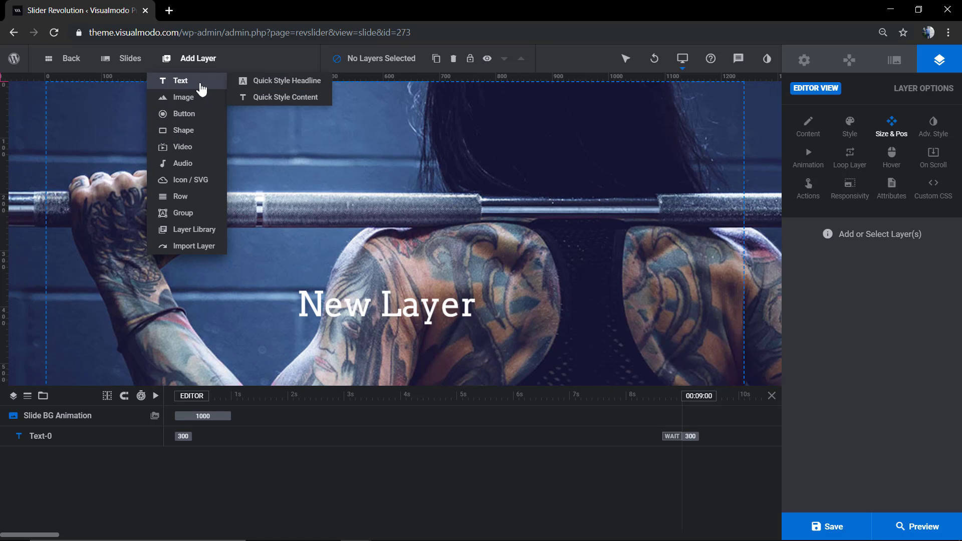
{"action": "left_click", "coordinate": [274, 99]}
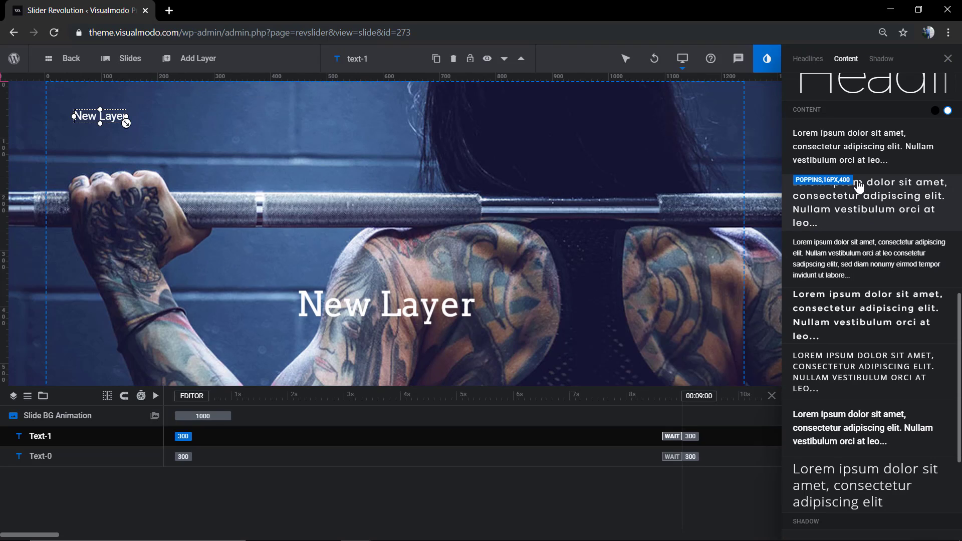
{"action": "left_click", "coordinate": [847, 153]}
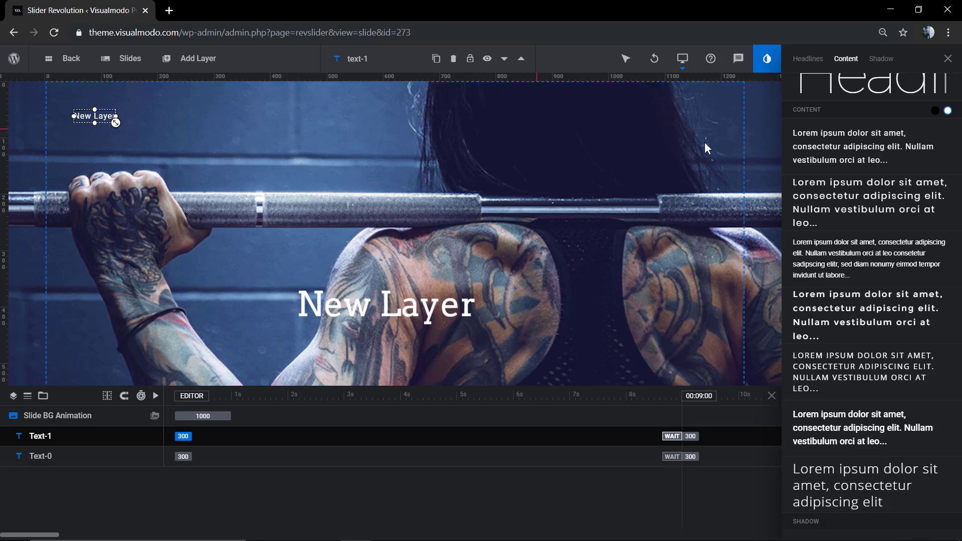
{"action": "double_click", "coordinate": [862, 153]}
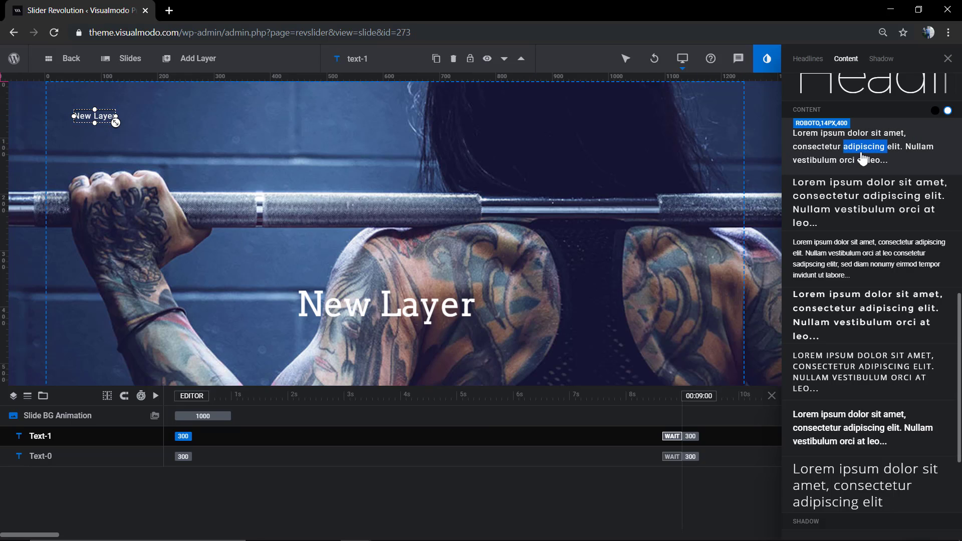
{"action": "triple_click", "coordinate": [861, 155]}
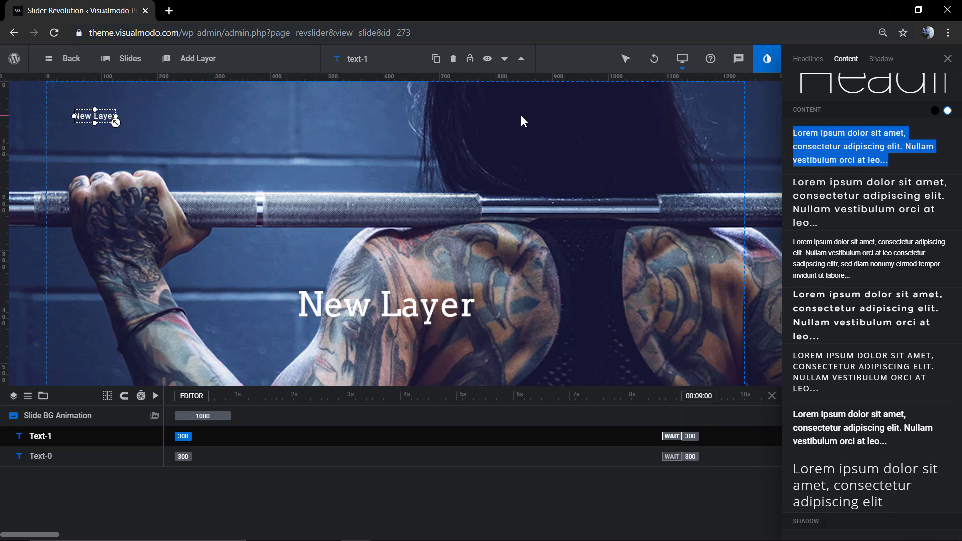
{"action": "left_click", "coordinate": [948, 60]}
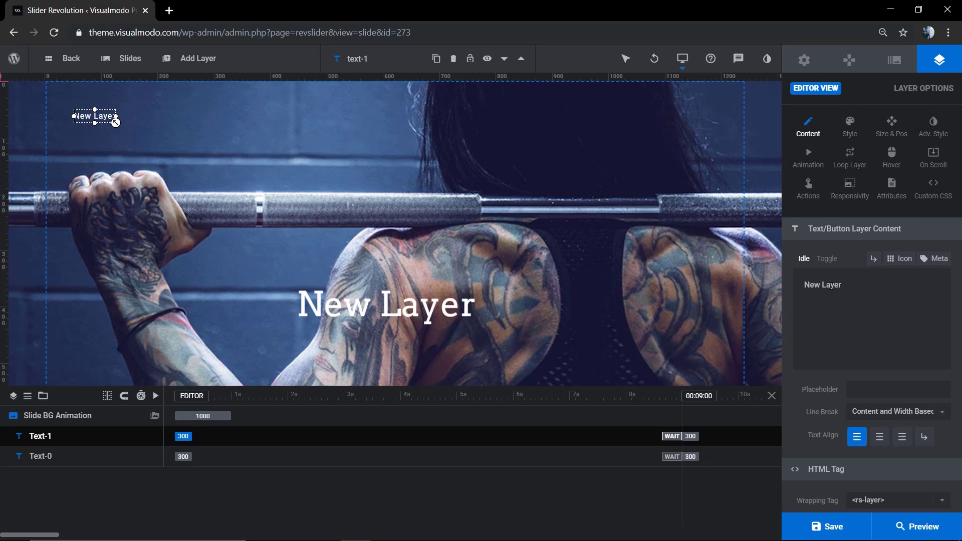
Replace the subtitle text with 'This is a content block in RevSlider WordPress Plugin', centre-aligned
{"action": "triple_click", "coordinate": [830, 285]}
{"action": "type", "text": "Thi"}
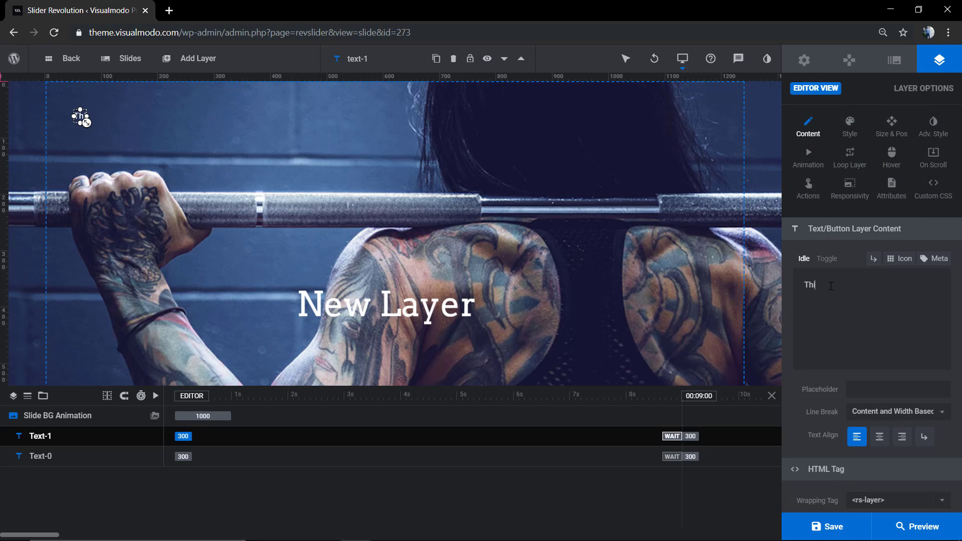
{"action": "type", "text": "s is a content"}
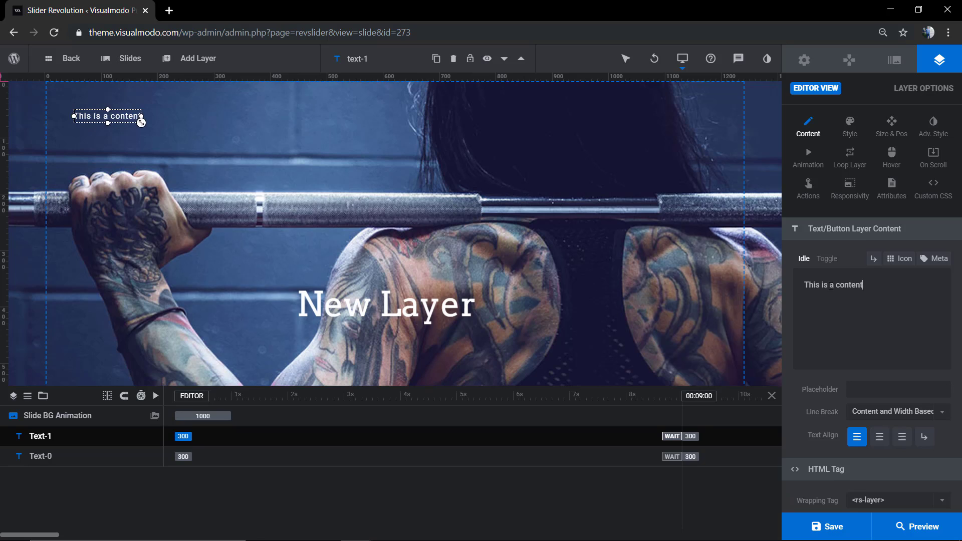
{"action": "type", "text": " block in RevSlider W"}
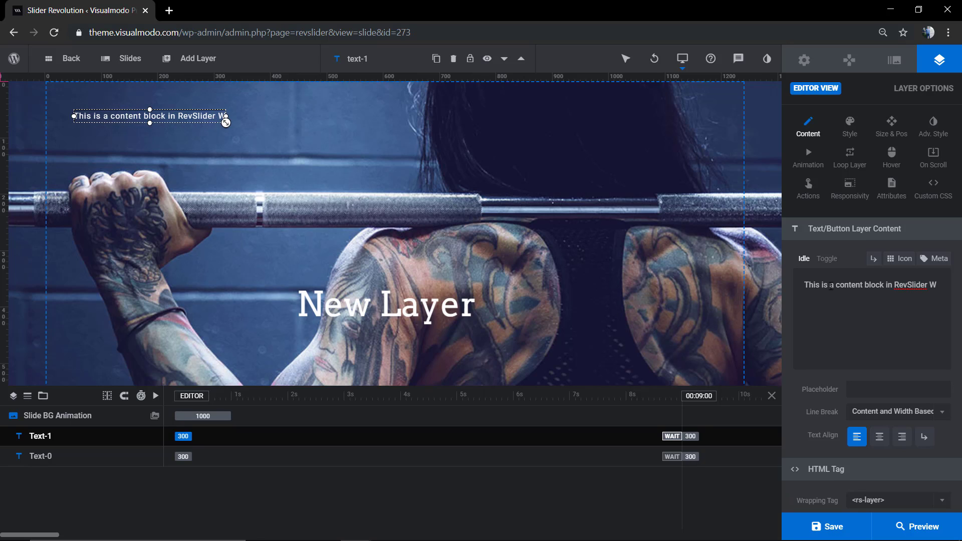
{"action": "type", "text": "ordPress P"}
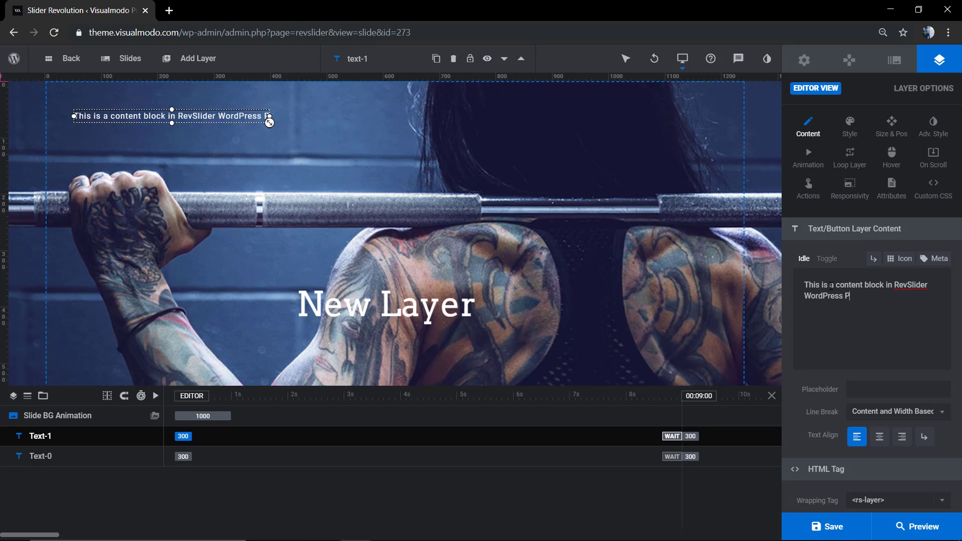
{"action": "type", "text": "lugin"}
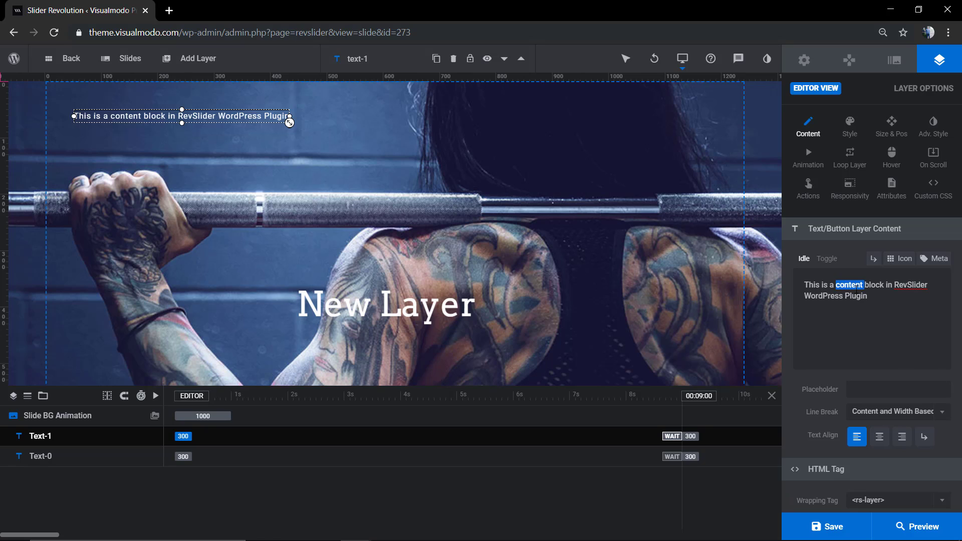
{"action": "triple_click", "coordinate": [855, 289]}
{"action": "left_click", "coordinate": [881, 443]}
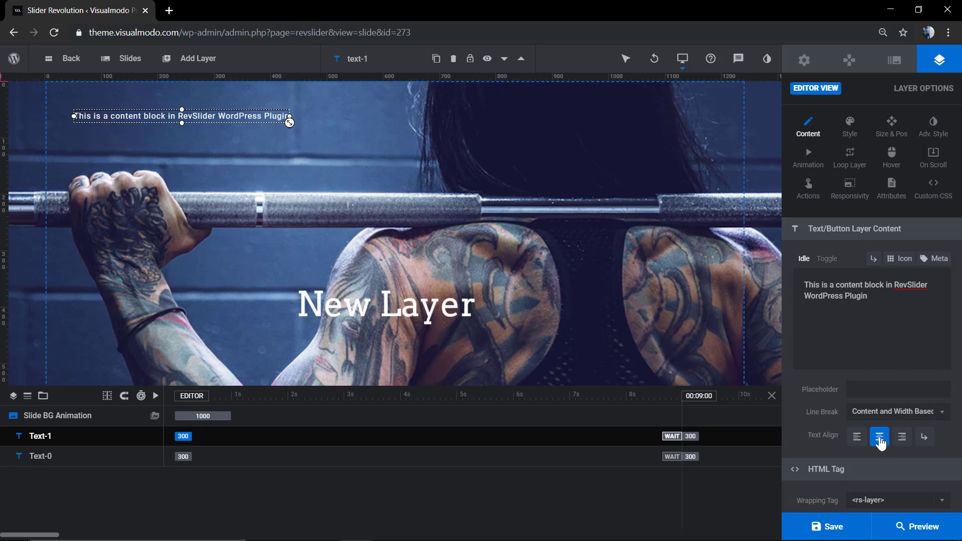
Centre the subtitle layer horizontally and vertically on the slide and save the slide
{"action": "left_click", "coordinate": [888, 131]}
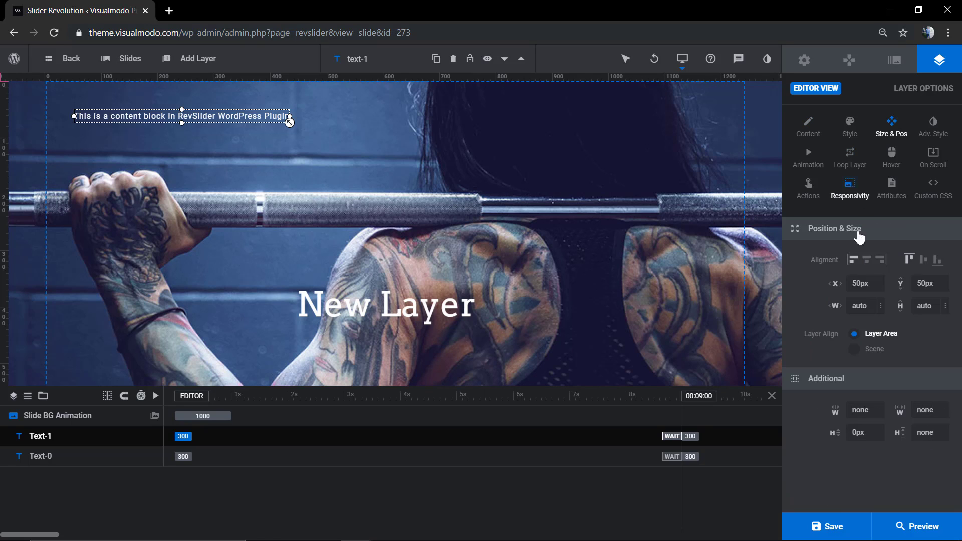
{"action": "left_click", "coordinate": [867, 261]}
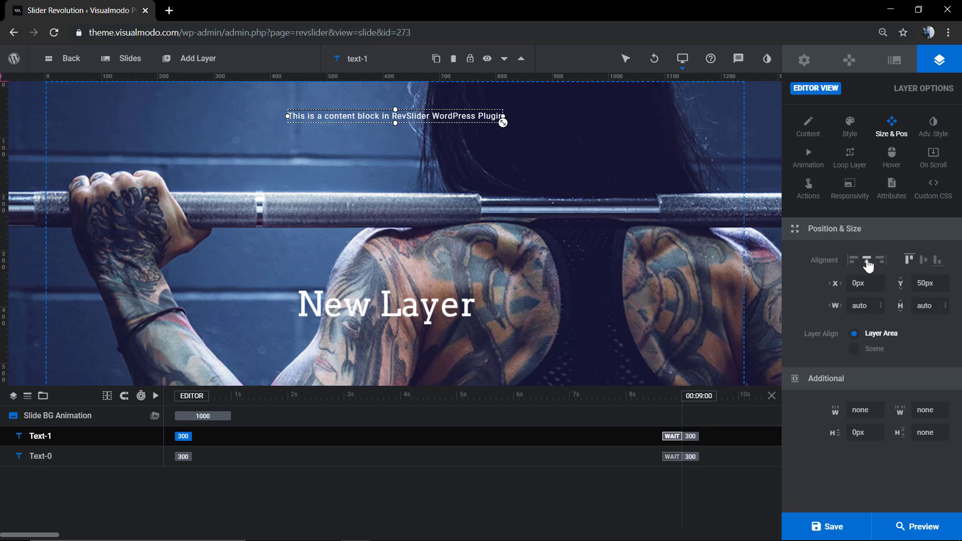
{"action": "left_click", "coordinate": [924, 261]}
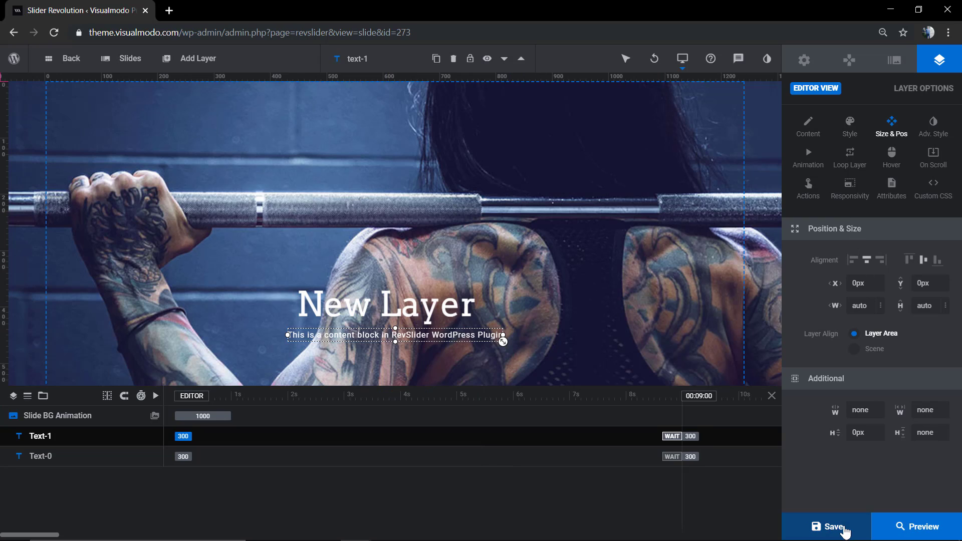
{"action": "left_click", "coordinate": [807, 525]}
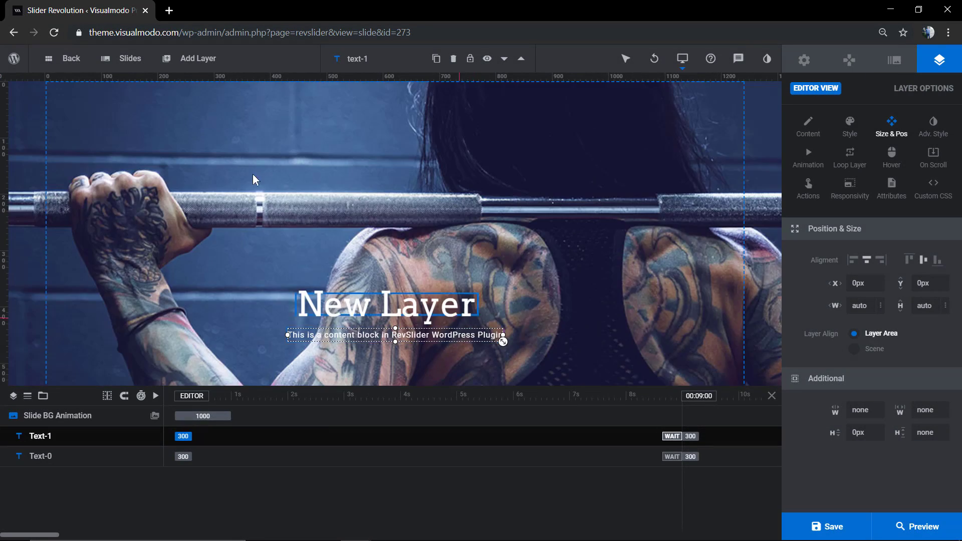
Add a Button-2 layer styled with the small dark 'CLICK HERE ›' button preset
{"action": "mouse_move", "coordinate": [196, 58]}
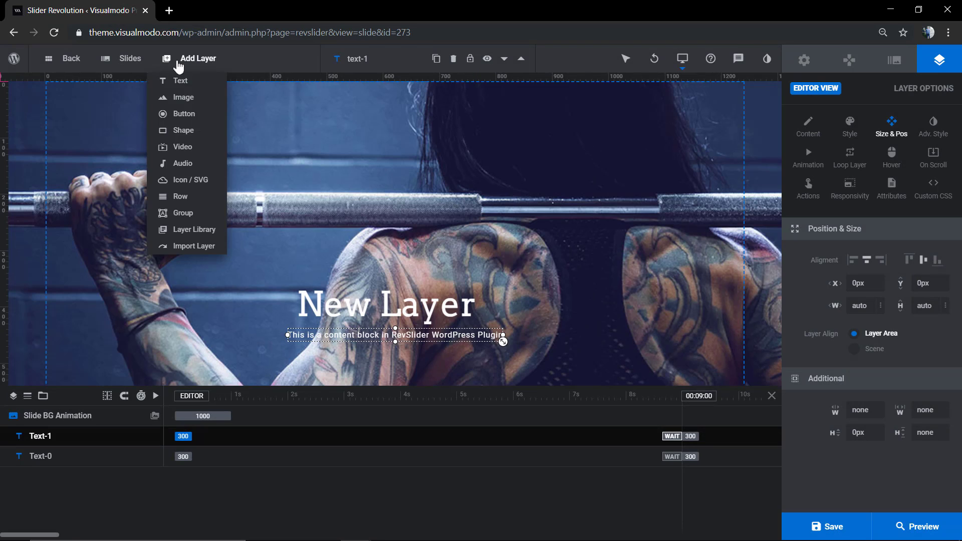
{"action": "left_click", "coordinate": [193, 119]}
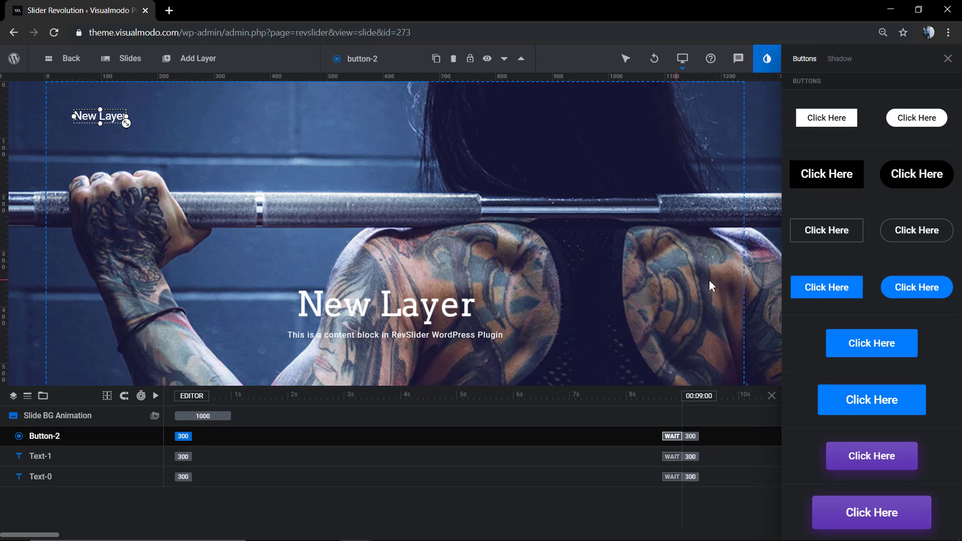
{"action": "scroll", "coordinate": [858, 443], "scroll_direction": "down", "scroll_amount": 15}
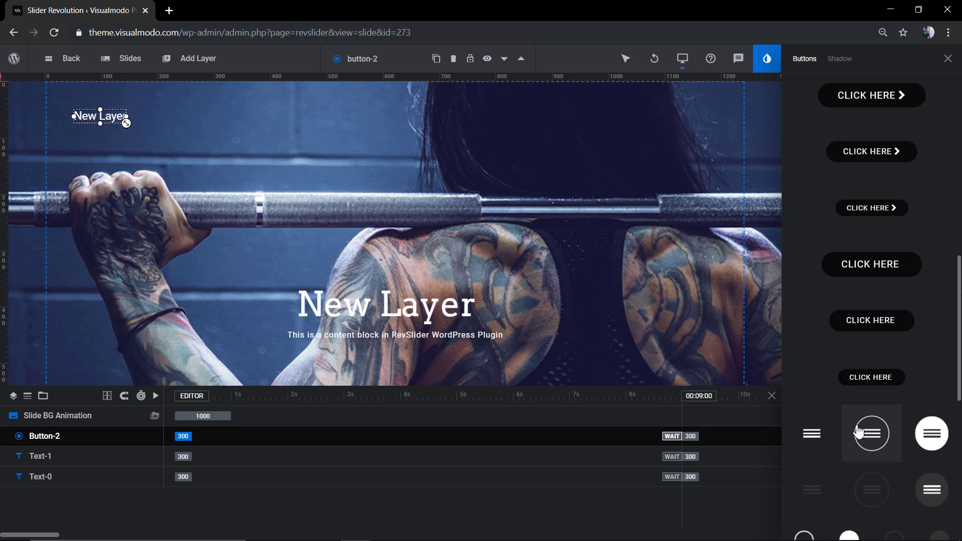
{"action": "scroll", "coordinate": [866, 305], "scroll_direction": "up", "scroll_amount": 7}
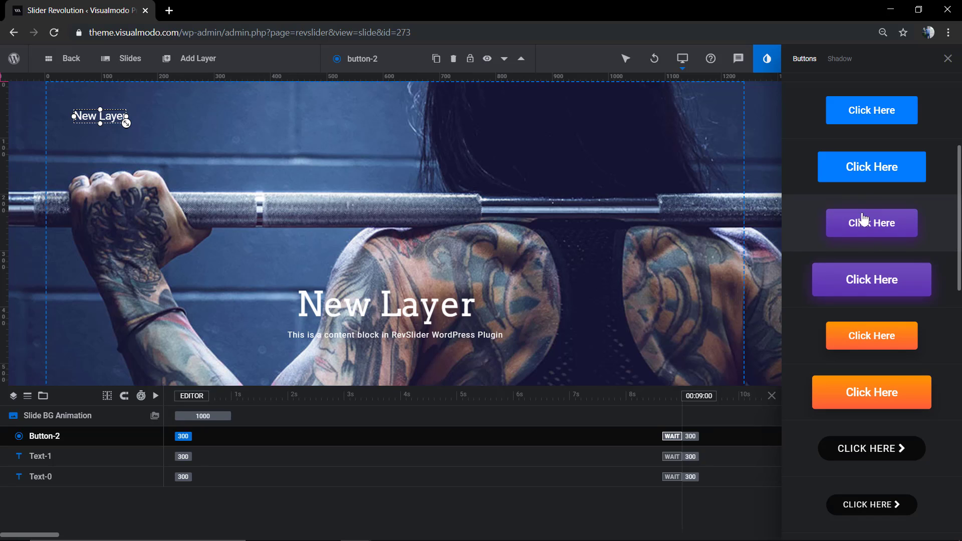
{"action": "scroll", "coordinate": [874, 120], "scroll_direction": "down", "scroll_amount": 20}
{"action": "scroll", "coordinate": [852, 296], "scroll_direction": "up", "scroll_amount": 15}
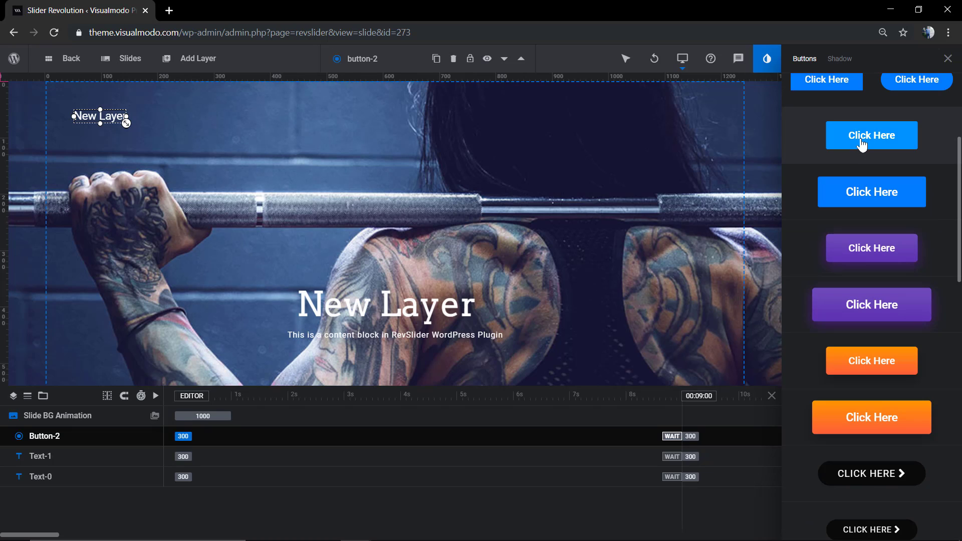
{"action": "left_click", "coordinate": [872, 256]}
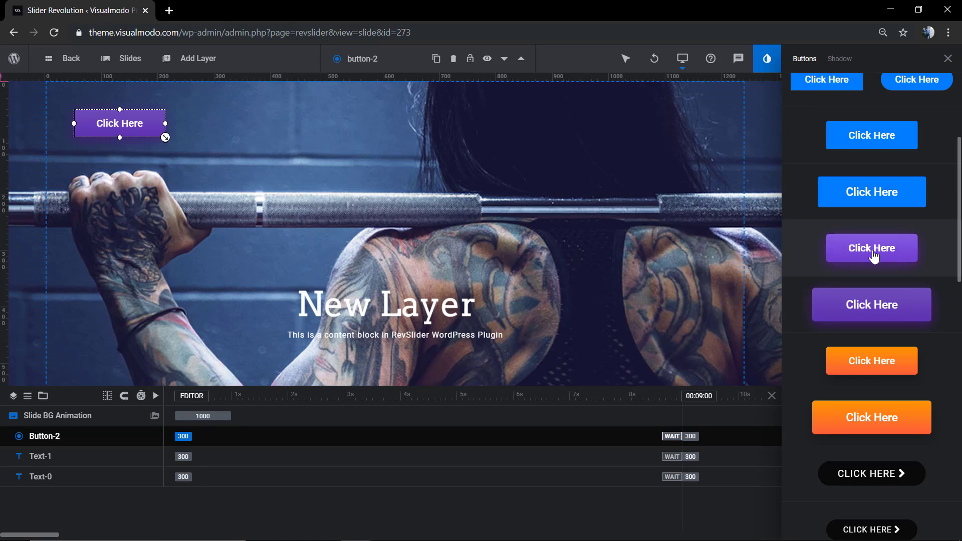
{"action": "left_click", "coordinate": [900, 481]}
{"action": "scroll", "coordinate": [886, 501], "scroll_direction": "down", "scroll_amount": 2}
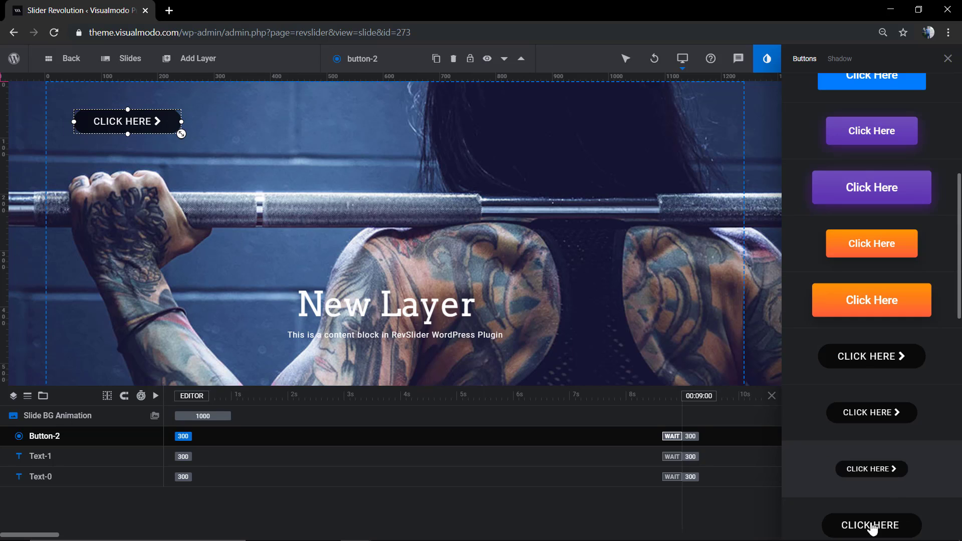
{"action": "left_click", "coordinate": [870, 422]}
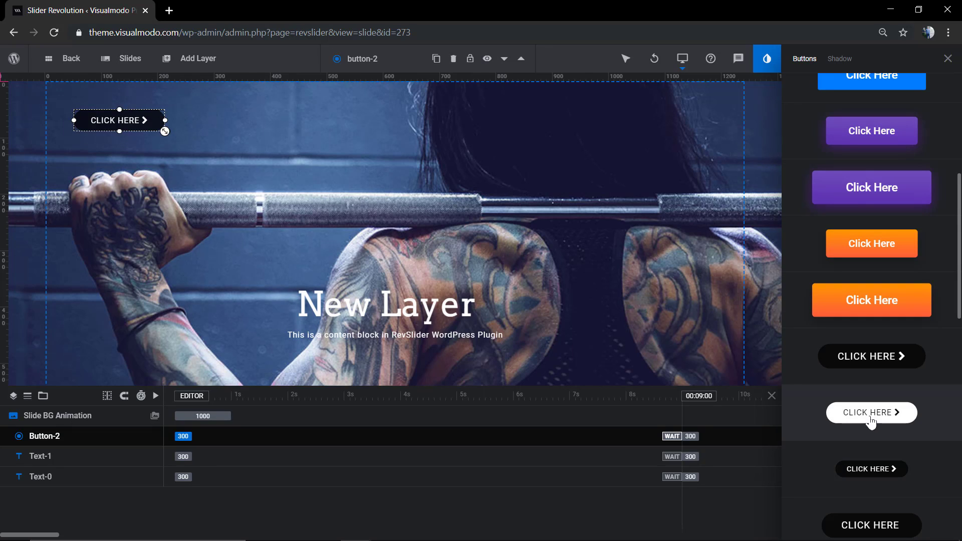
{"action": "left_click", "coordinate": [873, 473]}
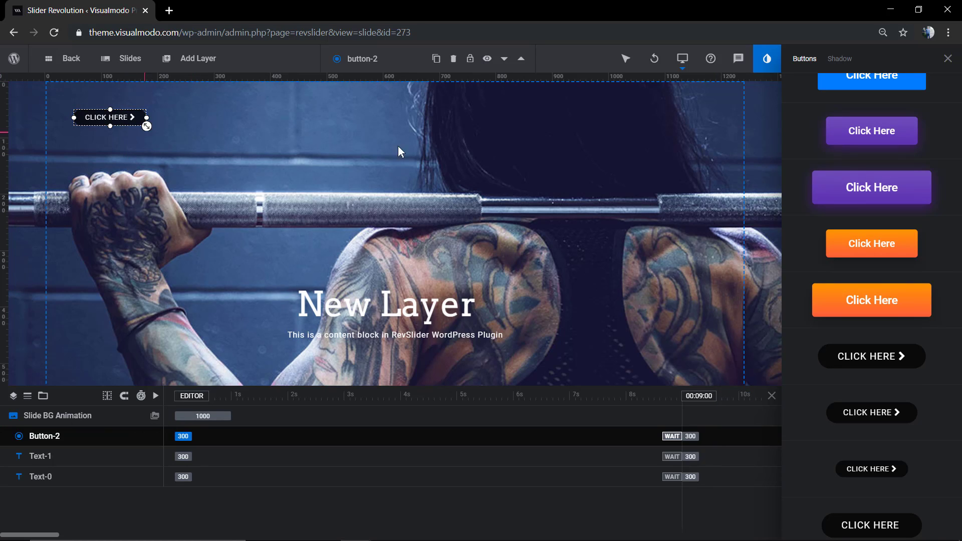
Centre the CLICK HERE button, then nudge it down below the subtitle to offsets X 0px, Y 56px
{"action": "left_click", "coordinate": [948, 58]}
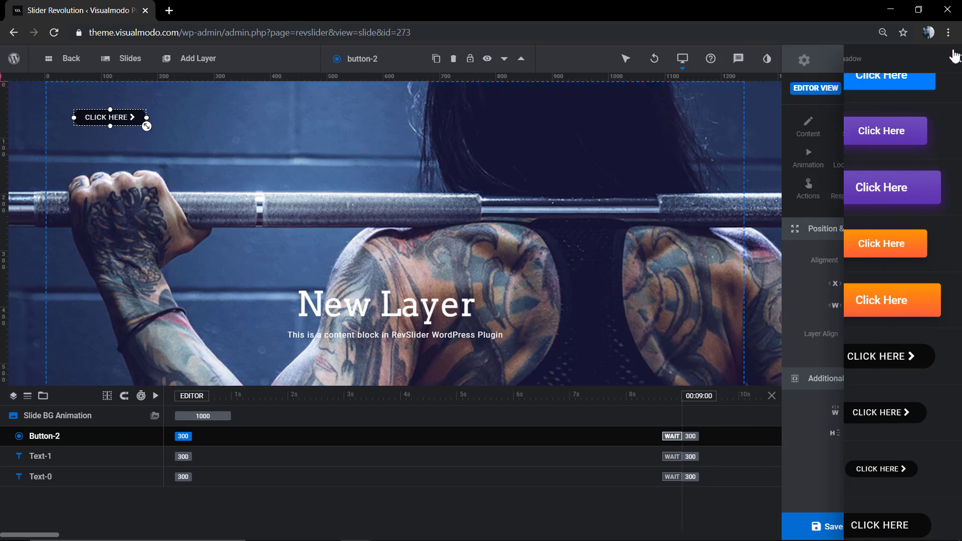
{"action": "left_click", "coordinate": [871, 264]}
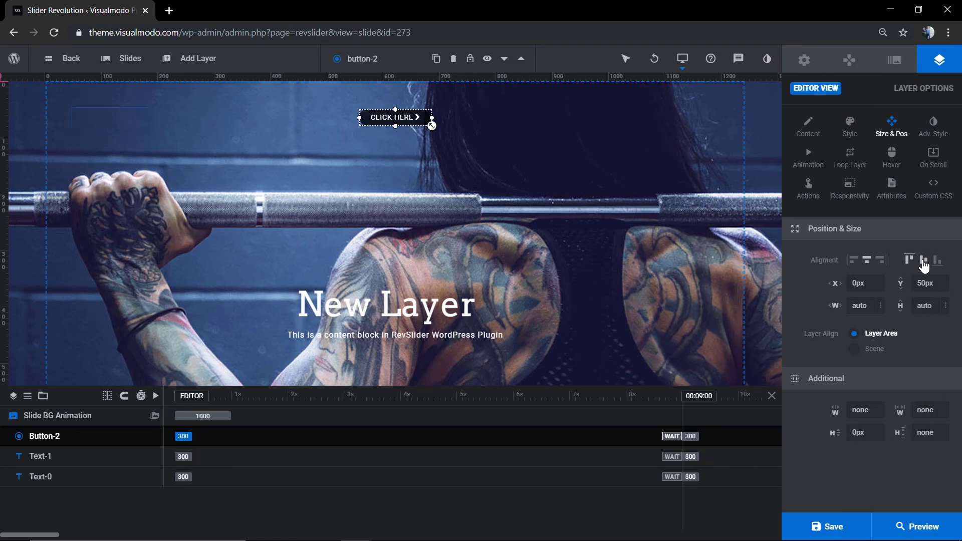
{"action": "left_click", "coordinate": [923, 259]}
{"action": "key", "text": "Down"}
{"action": "key", "text": "Down"}
{"action": "key", "text": "Down"}
{"action": "key", "text": "Down"}
{"action": "key", "text": "Down"}
{"action": "key", "text": "Down"}
{"action": "key", "text": "Down"}
{"action": "key", "text": "Down"}
{"action": "key", "text": "Down"}
{"action": "key", "text": "Down"}
{"action": "key", "text": "Down"}
{"action": "key", "text": "Down"}
{"action": "key", "text": "Down"}
{"action": "key", "text": "Down"}
{"action": "key", "text": "Down"}
{"action": "key", "text": "Down"}
{"action": "key", "text": "Down"}
{"action": "key", "text": "Down"}
{"action": "key", "text": "Down"}
{"action": "key", "text": "Down"}
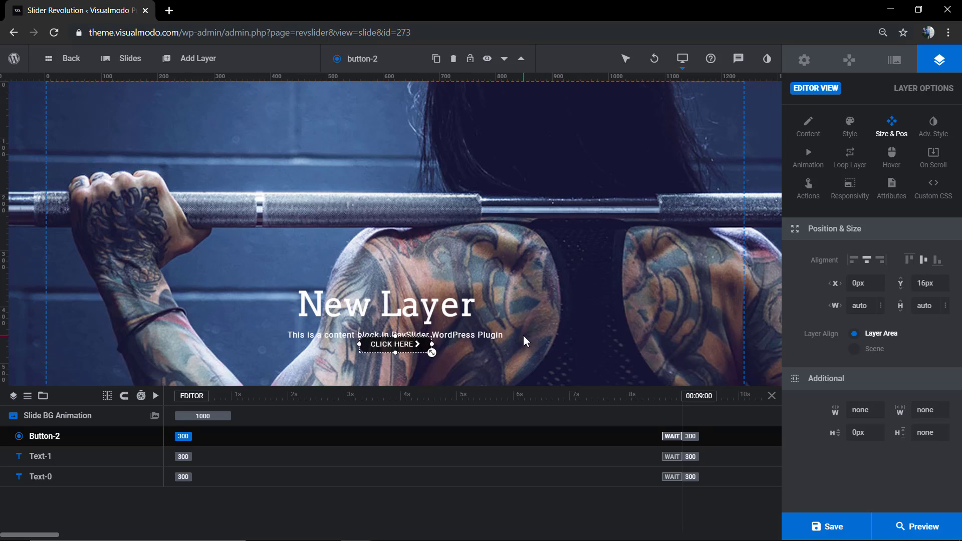
{"action": "left_click", "coordinate": [553, 345]}
{"action": "left_click", "coordinate": [392, 368]}
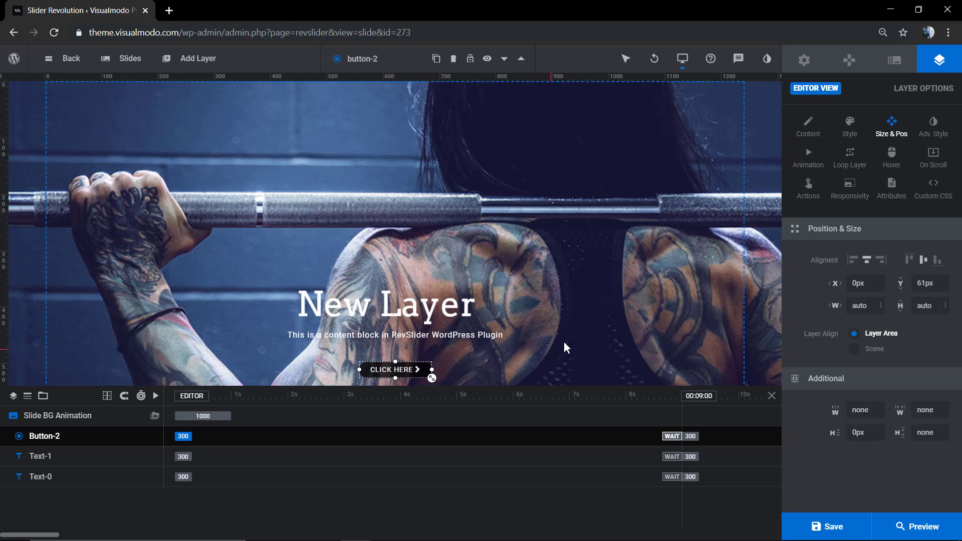
{"action": "left_click", "coordinate": [567, 346]}
{"action": "left_click", "coordinate": [392, 368]}
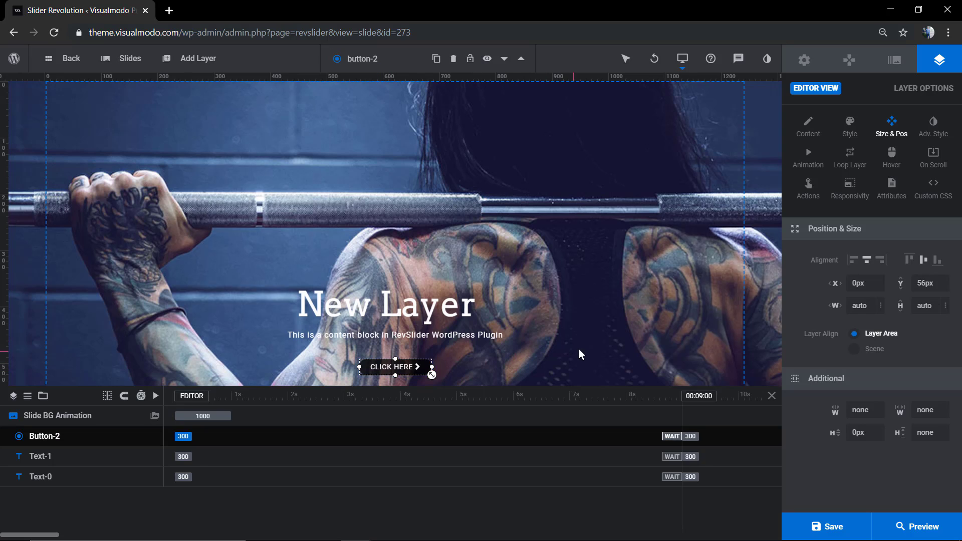
{"action": "left_click", "coordinate": [587, 350]}
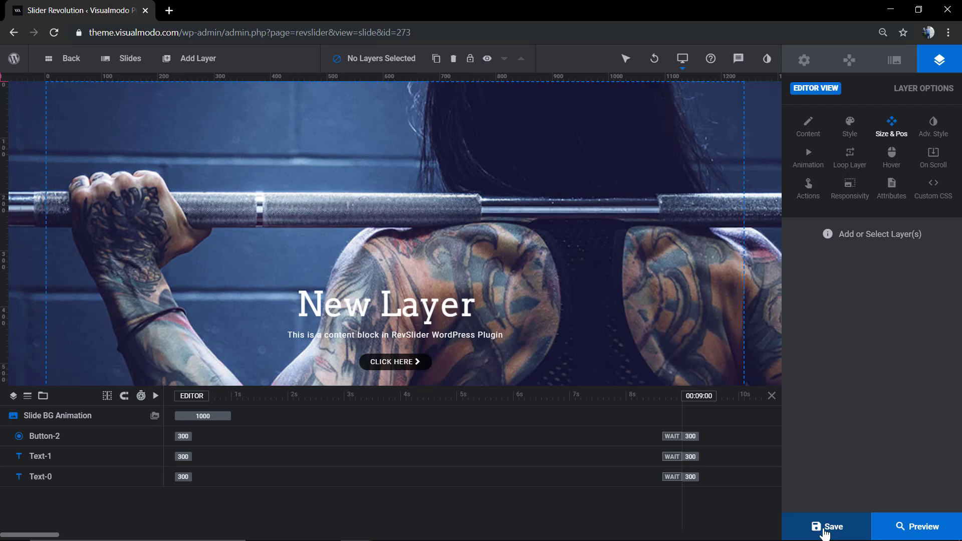
Save the slide and return to the Slider Revolution modules overview
{"action": "left_click", "coordinate": [824, 531]}
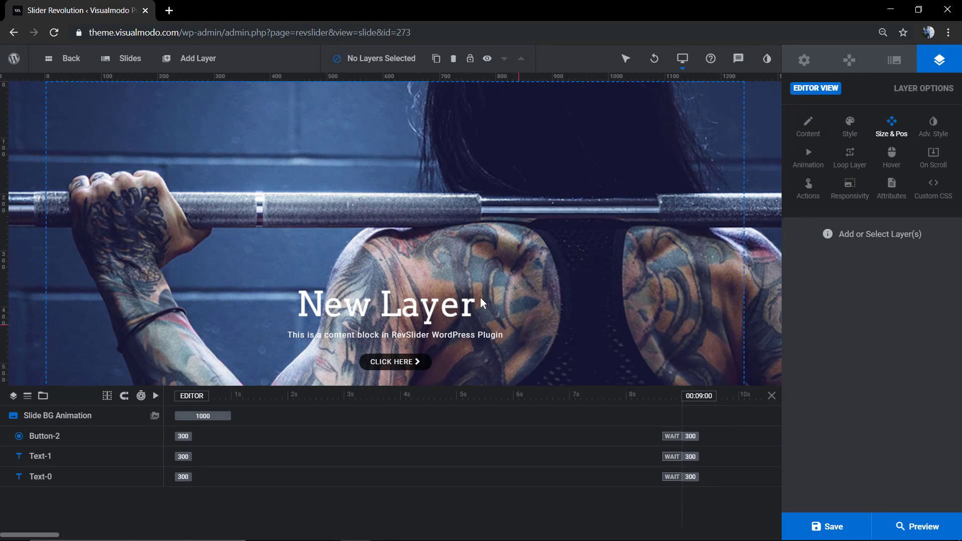
{"action": "scroll", "coordinate": [461, 294], "scroll_direction": "down", "scroll_amount": 4}
{"action": "scroll", "coordinate": [461, 293], "scroll_direction": "up", "scroll_amount": 4}
{"action": "scroll", "coordinate": [460, 289], "scroll_direction": "down", "scroll_amount": 2}
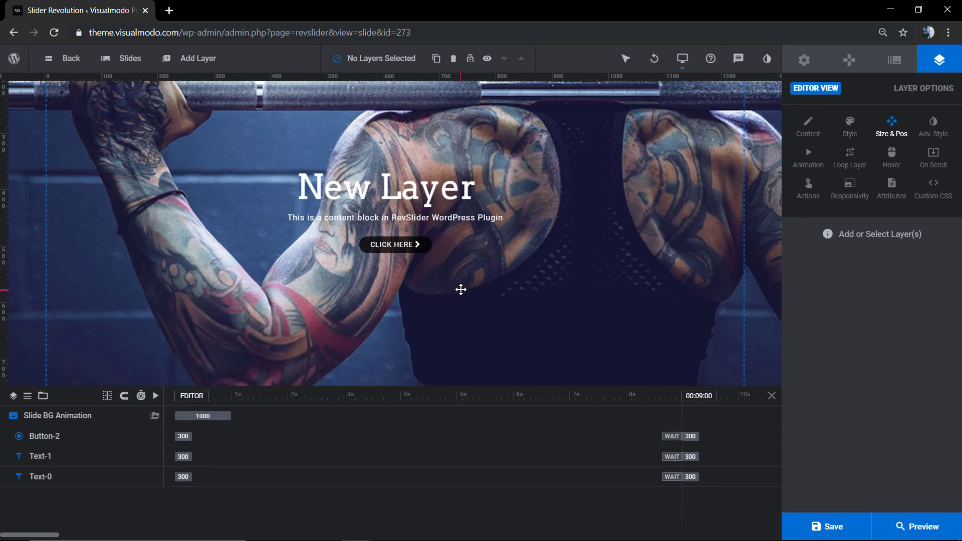
{"action": "scroll", "coordinate": [461, 289], "scroll_direction": "up", "scroll_amount": 2}
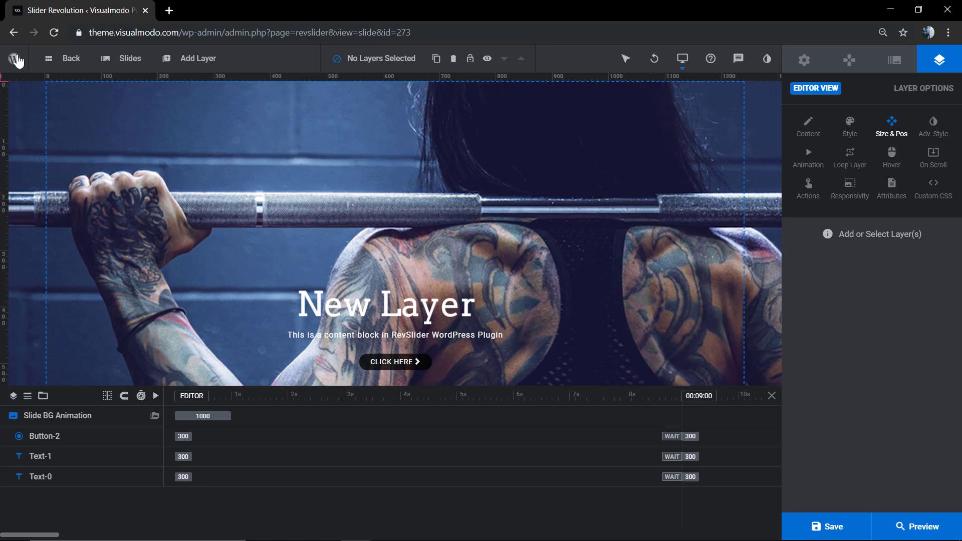
{"action": "left_click", "coordinate": [61, 65]}
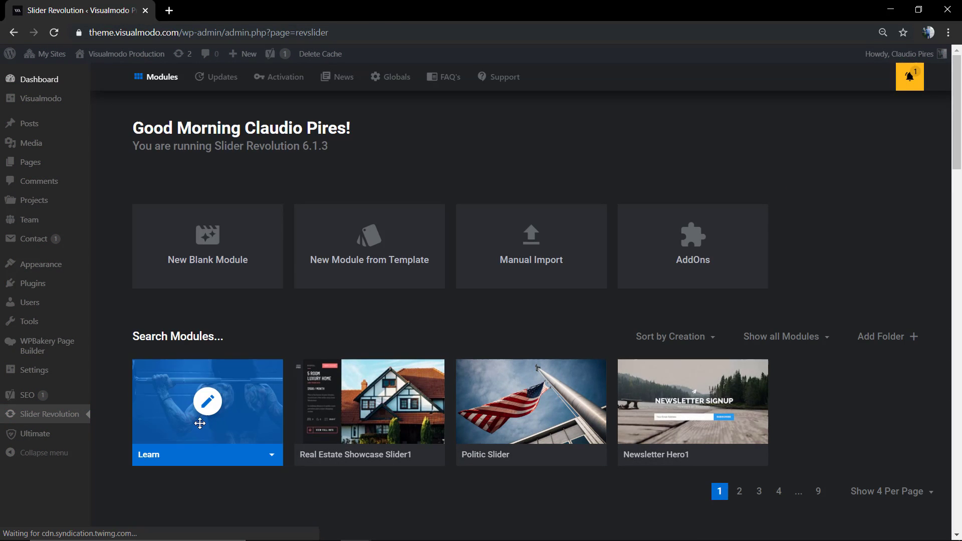
Open WordPress's Pages > Add New editor in a new browser tab and switch to it
{"action": "mouse_move", "coordinate": [25, 162]}
{"action": "right_click", "coordinate": [124, 180]}
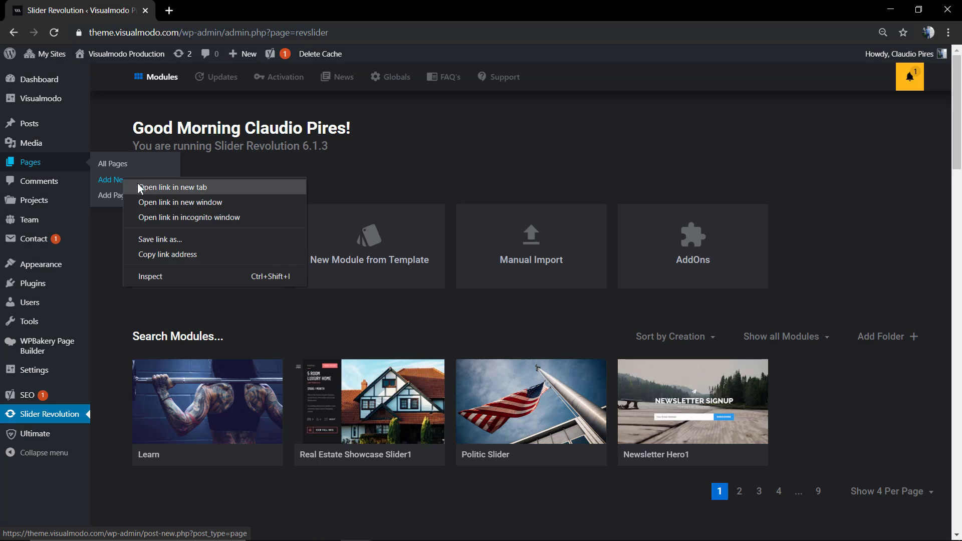
{"action": "left_click", "coordinate": [152, 187]}
{"action": "left_click", "coordinate": [280, 9]}
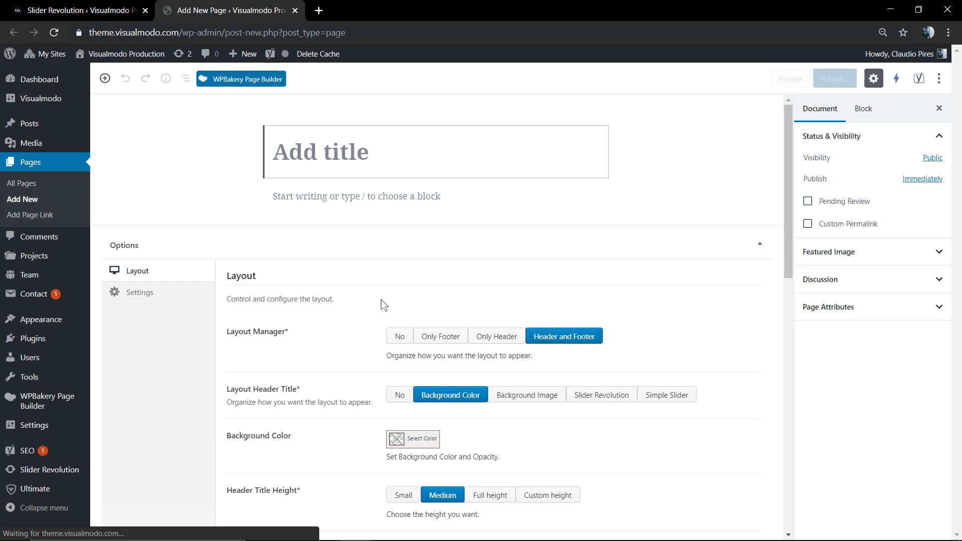
Set the new page's Layout Header Title to Slider Revolution using the Learn slider
{"action": "scroll", "coordinate": [296, 215], "scroll_direction": "down", "scroll_amount": 8}
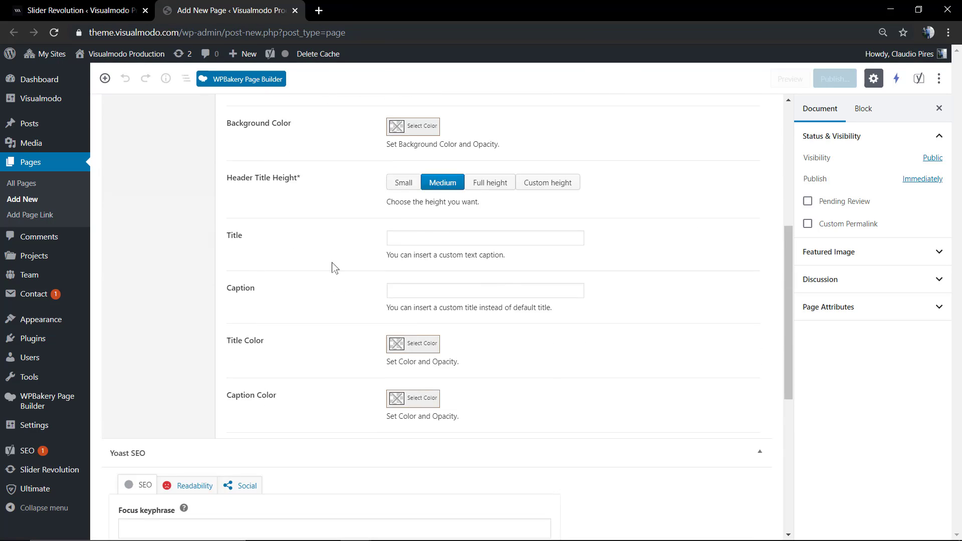
{"action": "scroll", "coordinate": [449, 254], "scroll_direction": "up", "scroll_amount": 4}
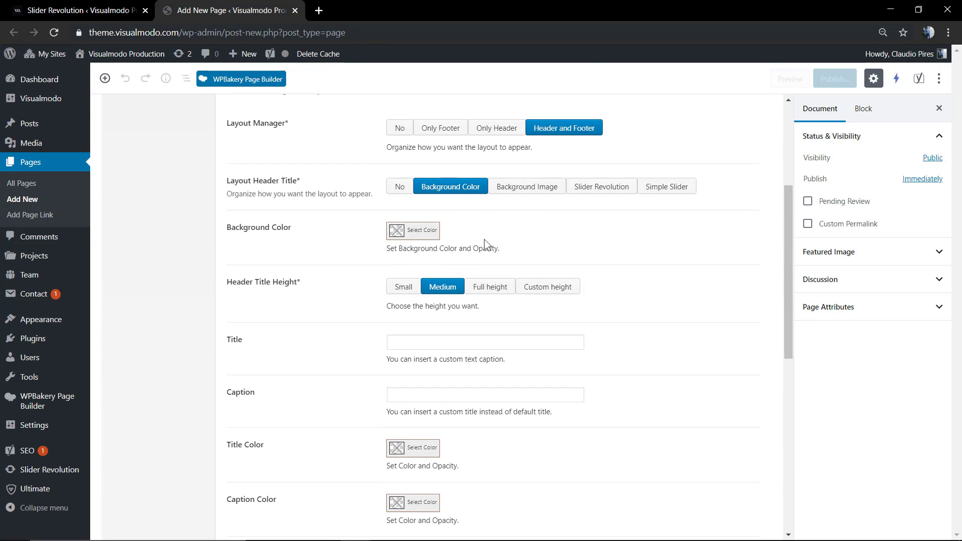
{"action": "left_click", "coordinate": [618, 193]}
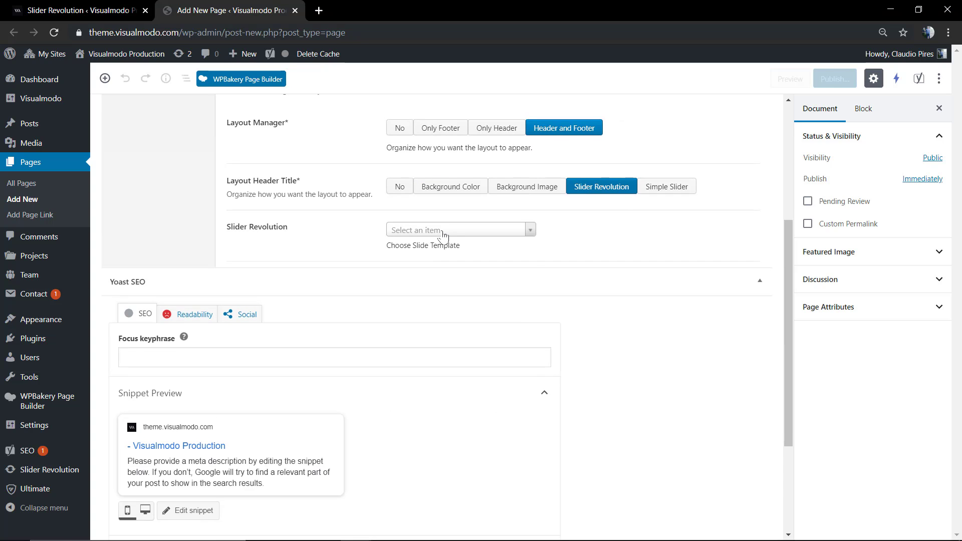
{"action": "left_click", "coordinate": [442, 233]}
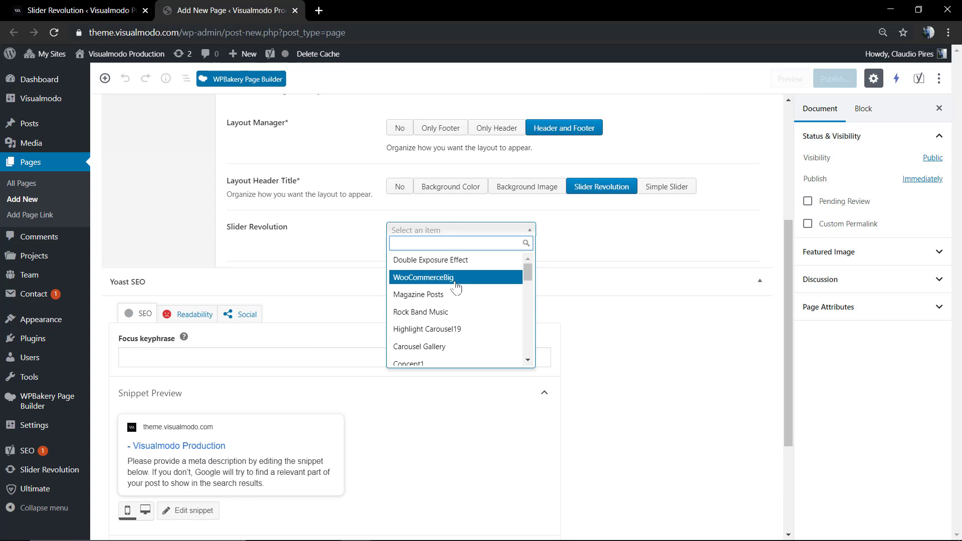
{"action": "scroll", "coordinate": [458, 291], "scroll_direction": "down", "scroll_amount": 10}
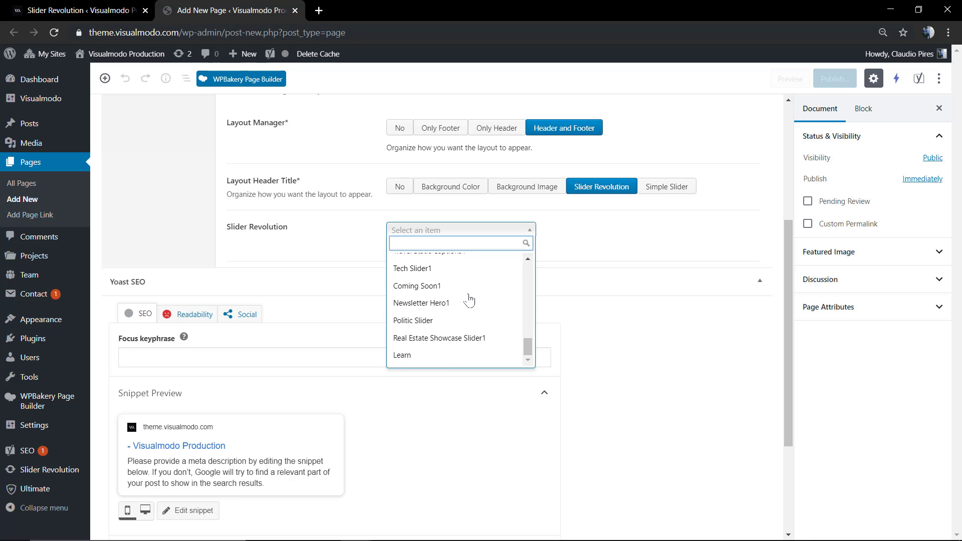
{"action": "left_click", "coordinate": [430, 356]}
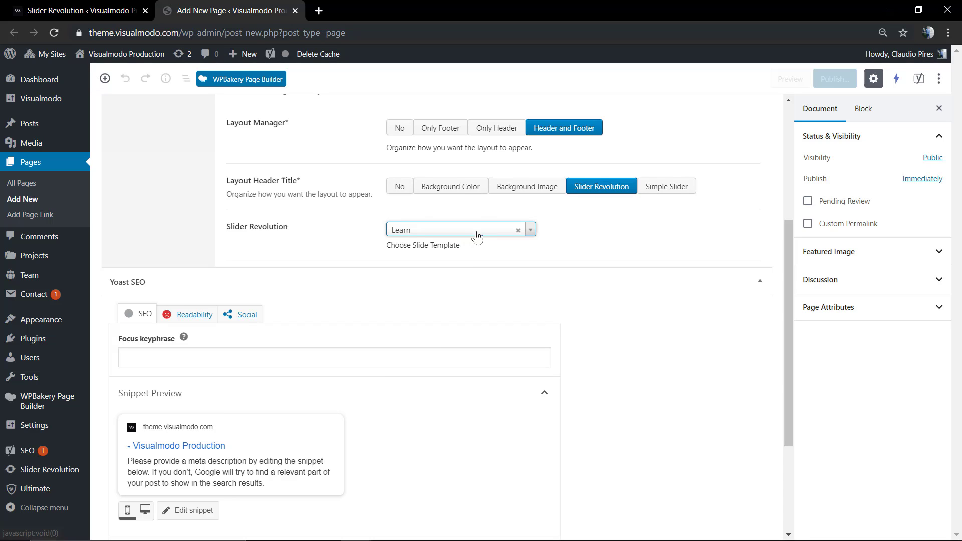